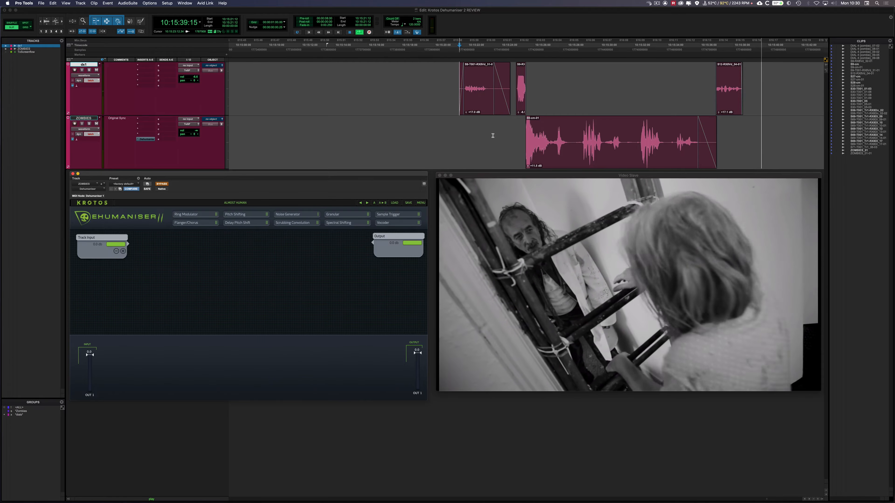
Add a Spectral Shifting module and connect it between the Track Input and the Output.
key("space")
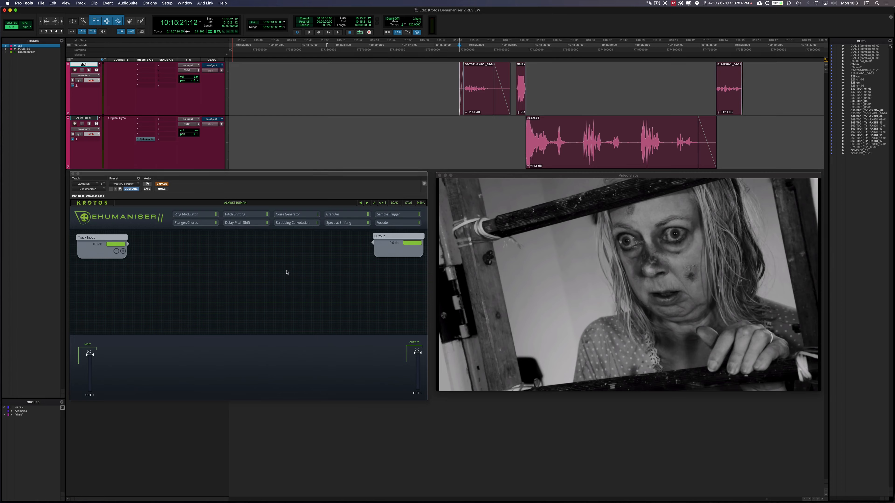
left_click_drag(346, 226, 186, 252)
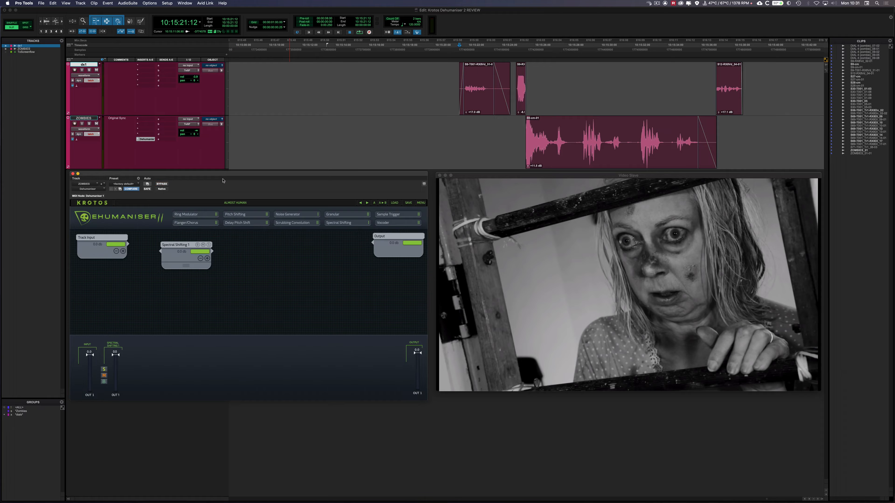
left_click(495, 133)
key("space")
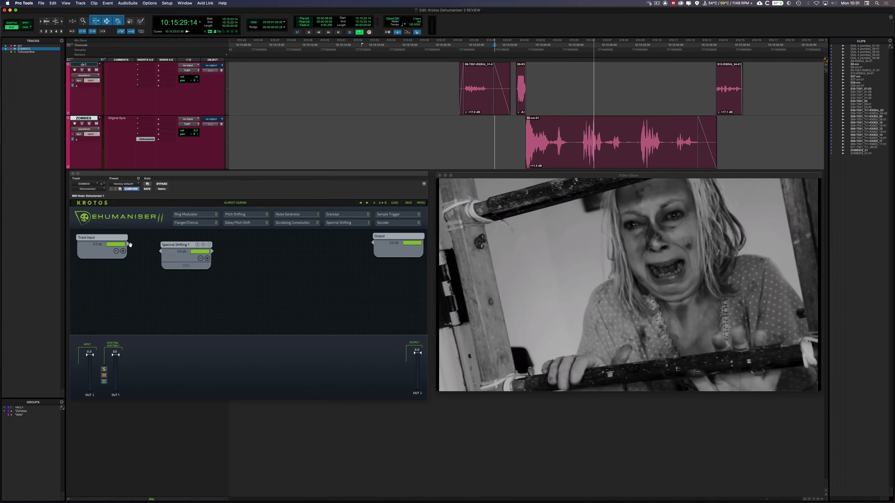
left_click_drag(128, 244, 373, 242)
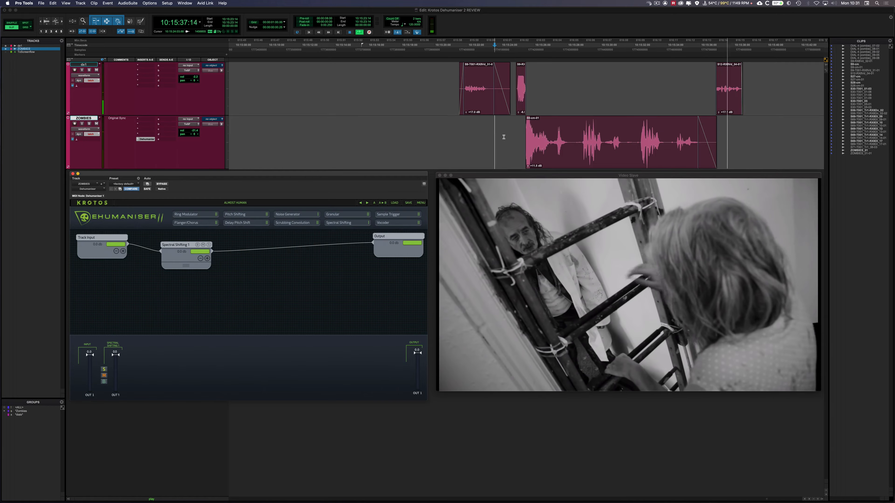
Play the scene to audition the ZOMBIES track through the Spectral Shifting module.
left_click(724, 130)
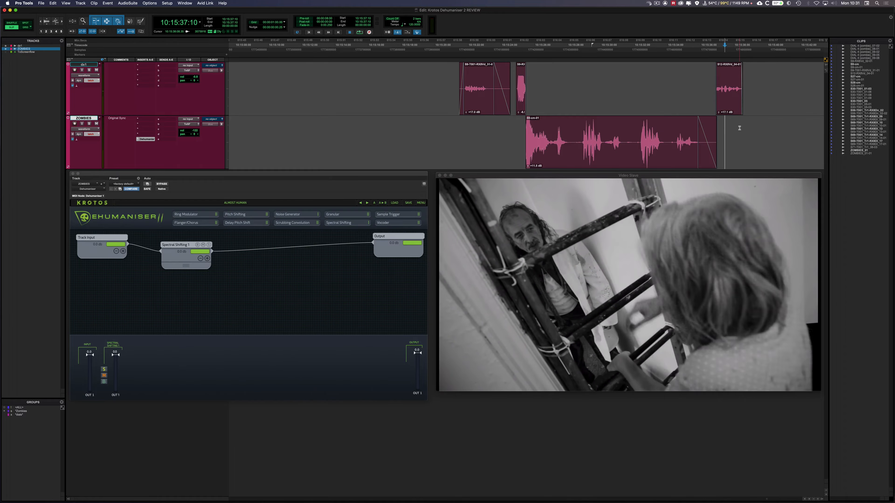
key("space")
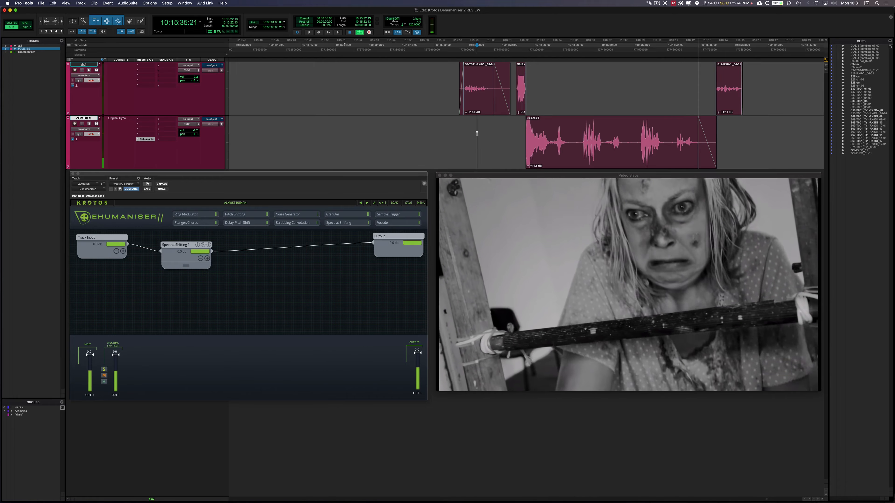
key("space")
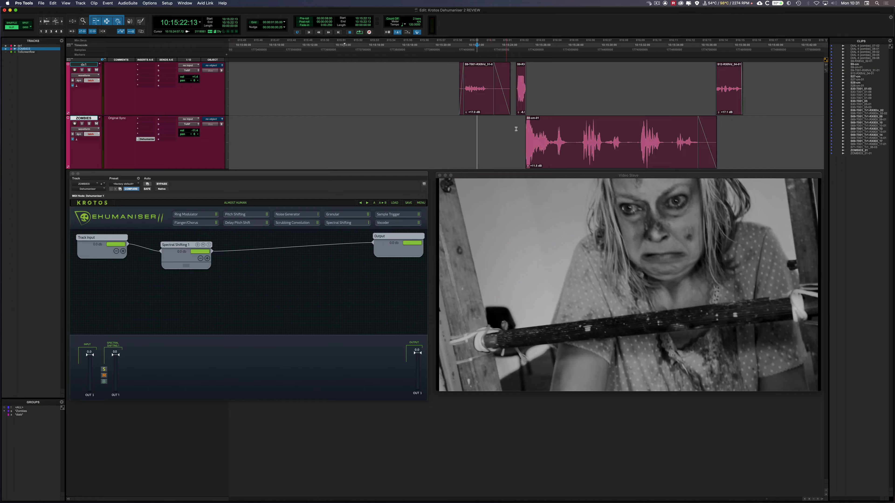
Open the Spectral Shifting settings and, with the zombie clip playing, narrow the threshold range to 0.1–0.3.
left_click(184, 267)
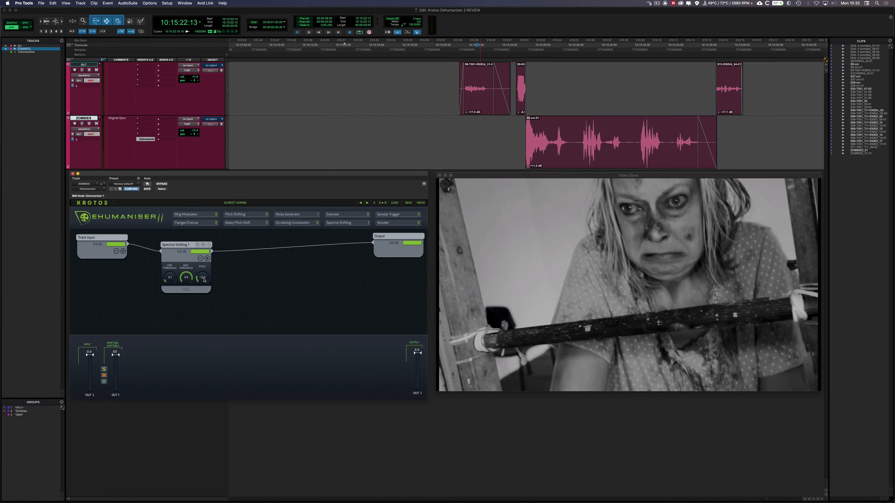
left_click(182, 246)
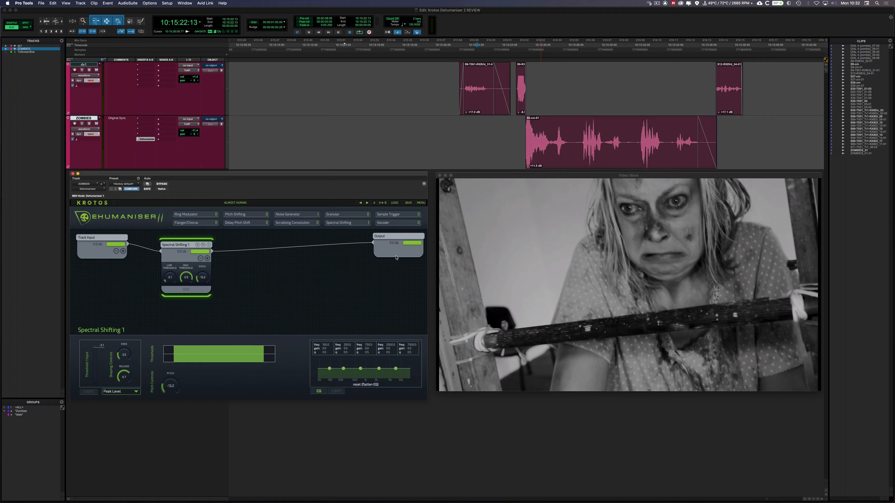
left_click(567, 158)
key("space")
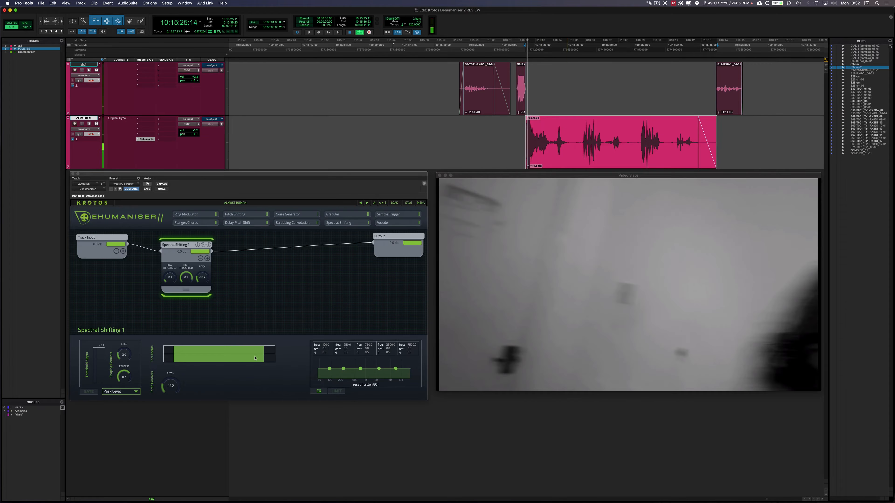
left_click_drag(182, 358, 259, 359)
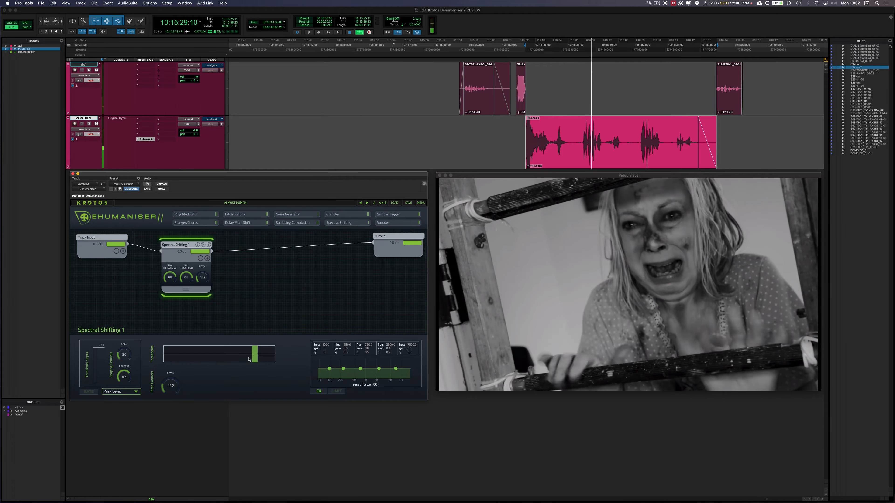
left_click_drag(251, 359, 179, 356)
left_click_drag(234, 355, 196, 356)
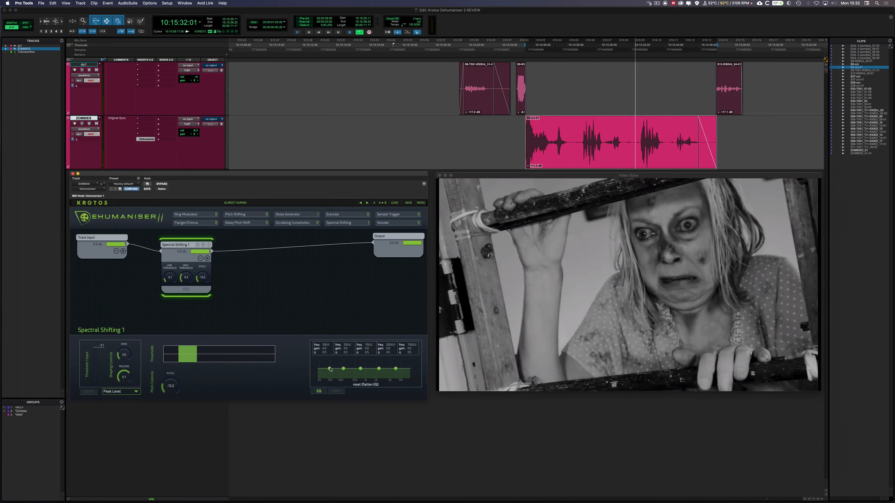
Shape the Spectral Shifting EQ by boosting the lowest bands and cutting the highest ones during playback.
left_click_drag(329, 369, 334, 363)
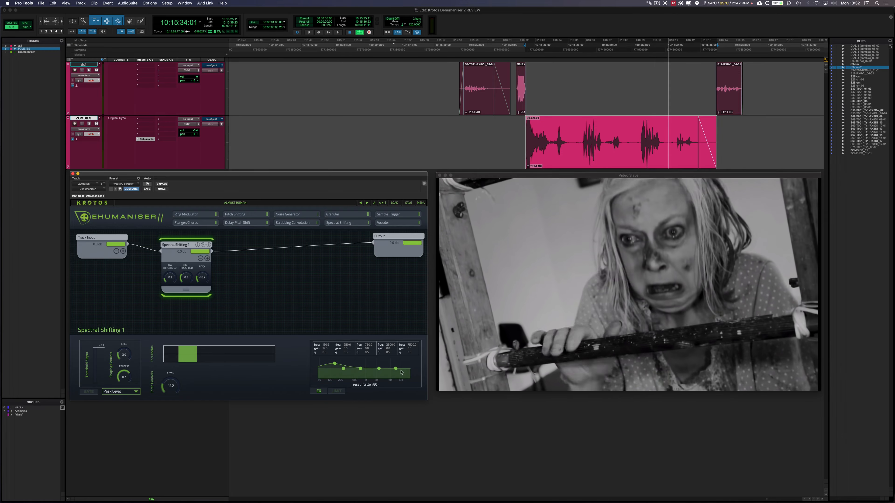
left_click_drag(395, 368, 390, 375)
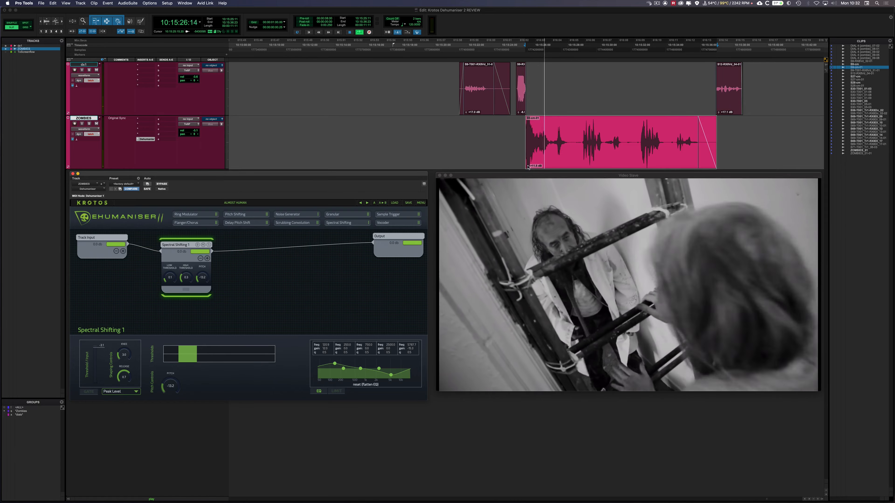
left_click_drag(379, 369, 332, 368)
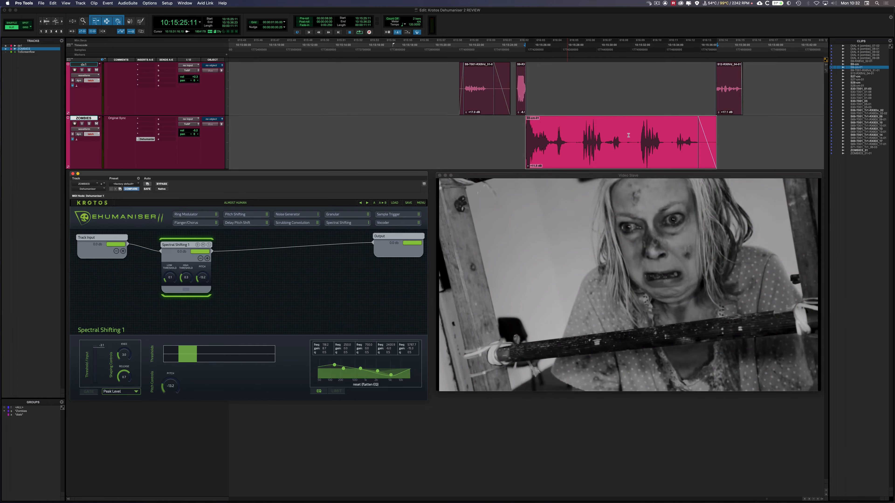
key("space")
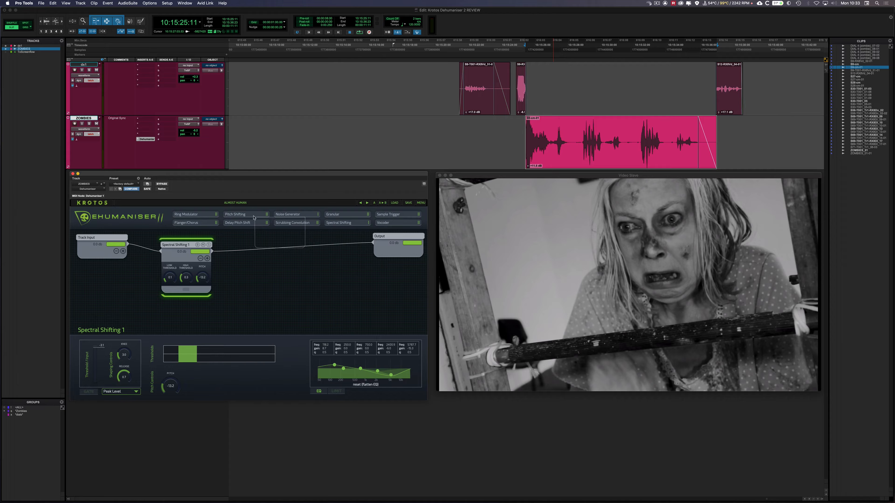
Add a Pitch Shifting module and wire it between Spectral Shifting and the Output.
left_click_drag(254, 218, 277, 241)
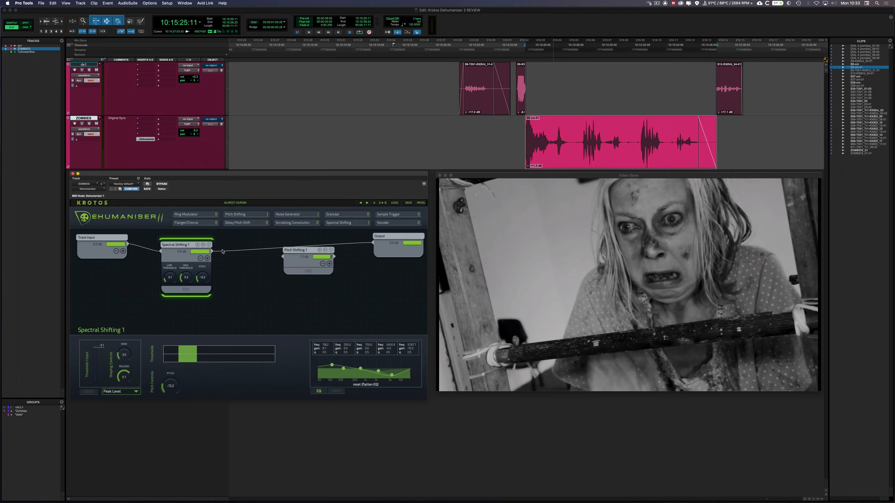
left_click_drag(213, 252, 243, 256)
left_click_drag(333, 255, 331, 247)
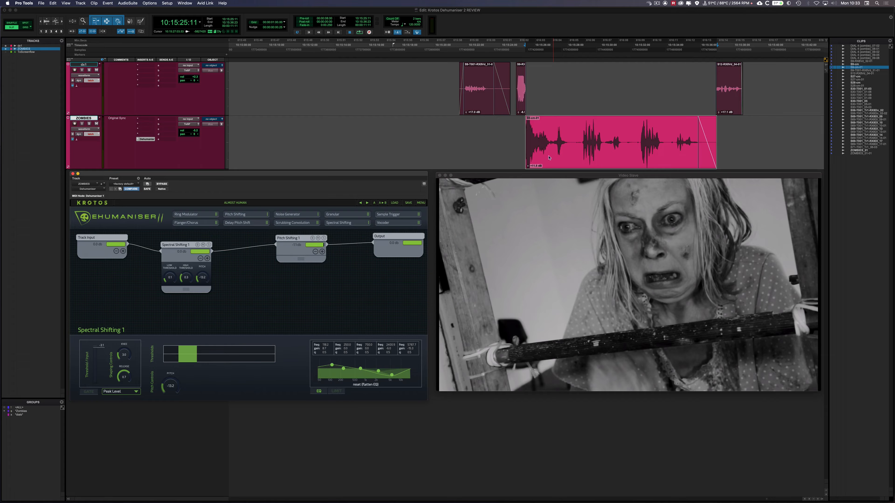
Adjust the Pitch Shifting module's semitones and boost its two highest EQ bands while auditioning the zombie clip.
left_click(521, 148)
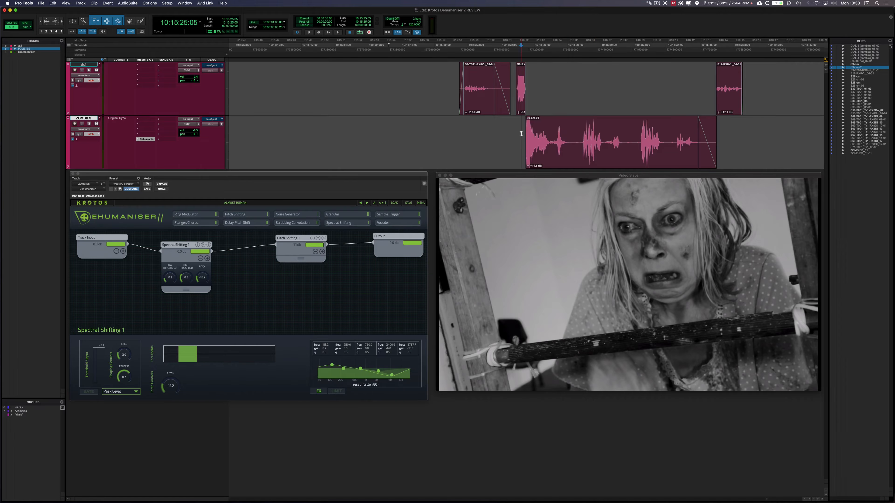
key("space")
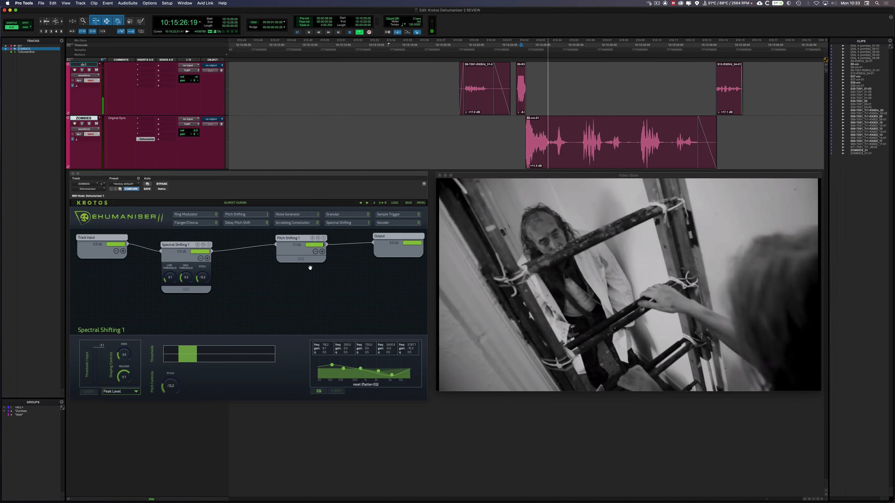
left_click(305, 261)
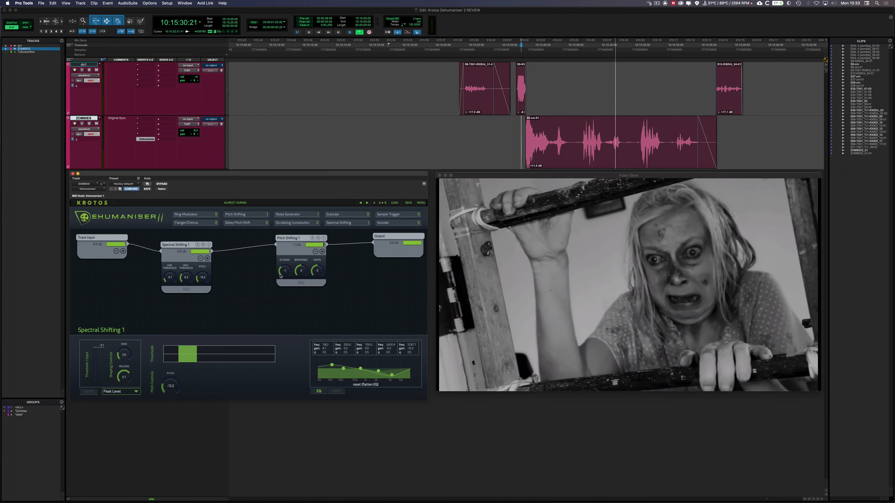
left_click_drag(299, 270, 318, 269)
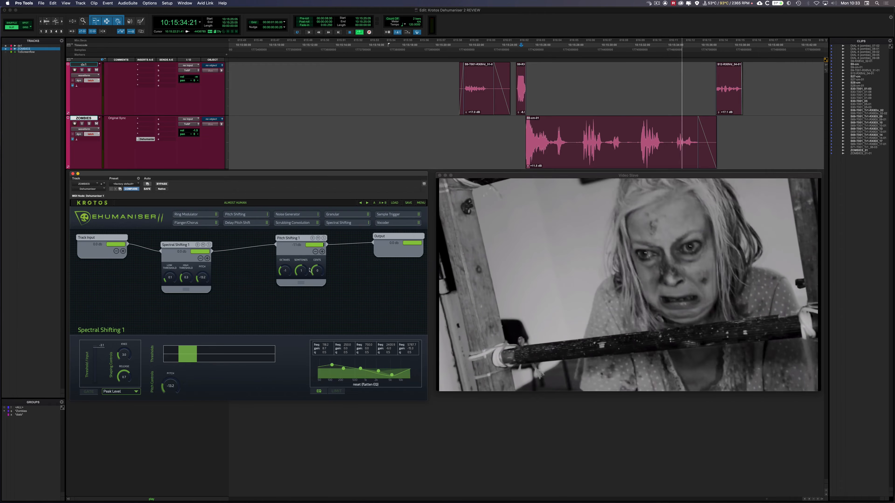
left_click(299, 239)
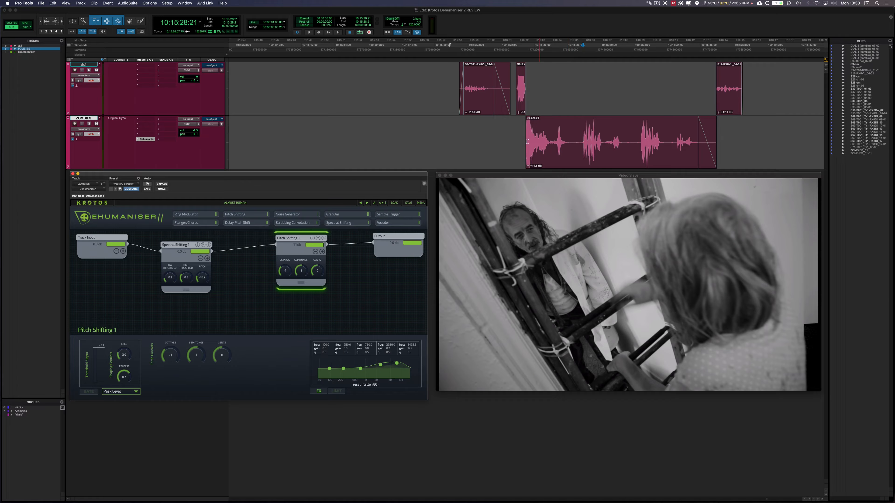
key("space")
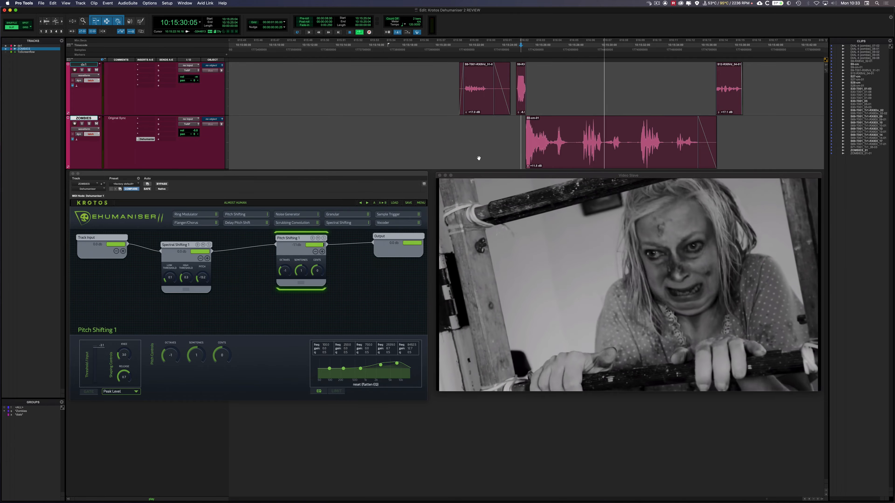
left_click(615, 127)
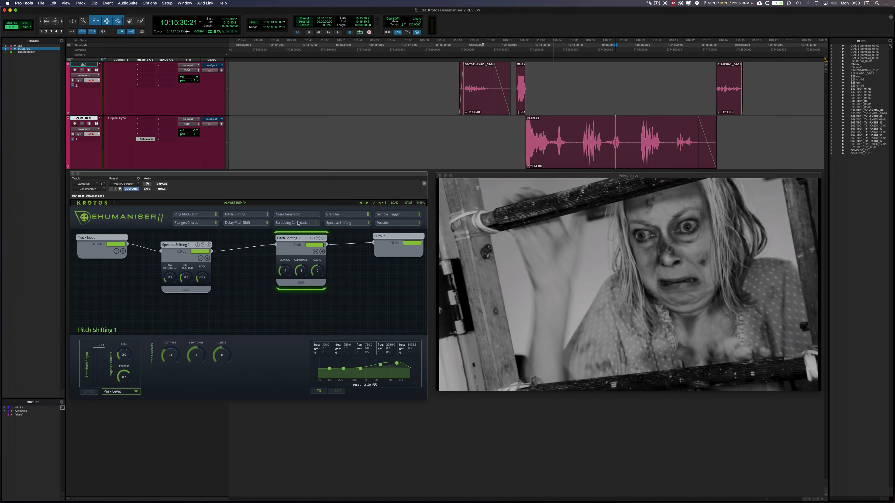
Space the Spectral Shifting and Pitch Shifting modules apart and add a Scrubbing Convolution module below them.
left_click_drag(302, 240, 333, 239)
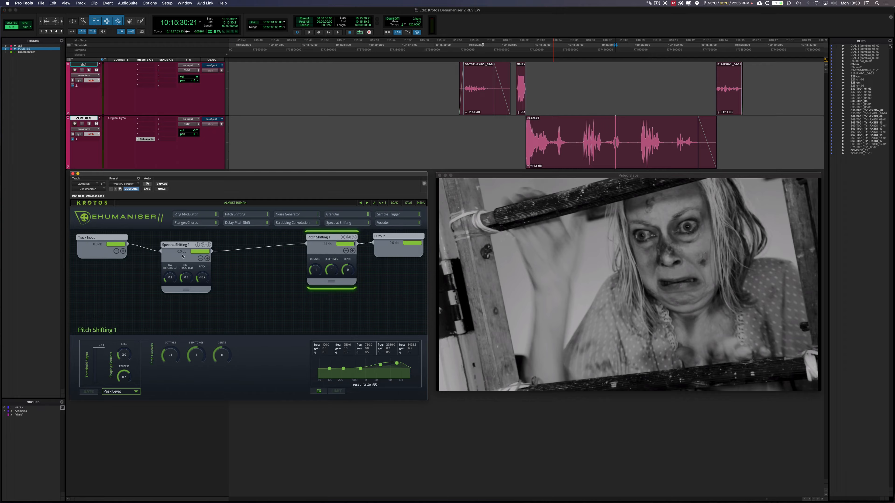
left_click_drag(183, 245, 167, 239)
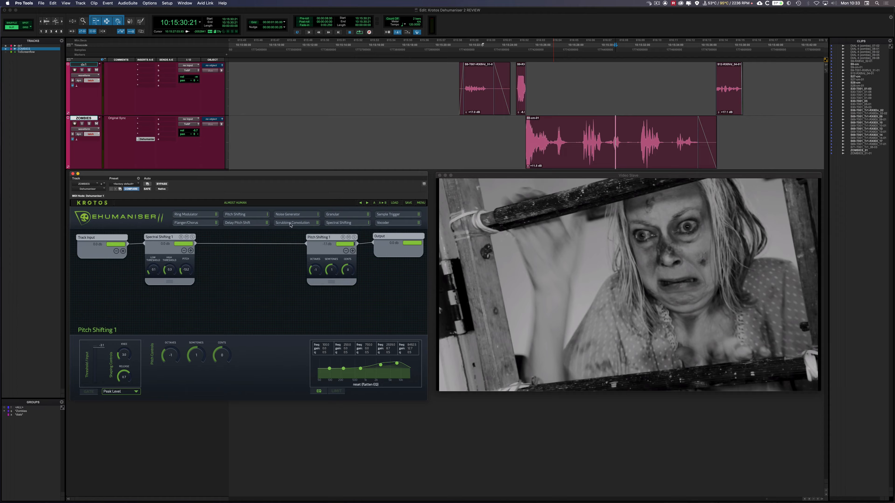
left_click_drag(291, 224, 238, 292)
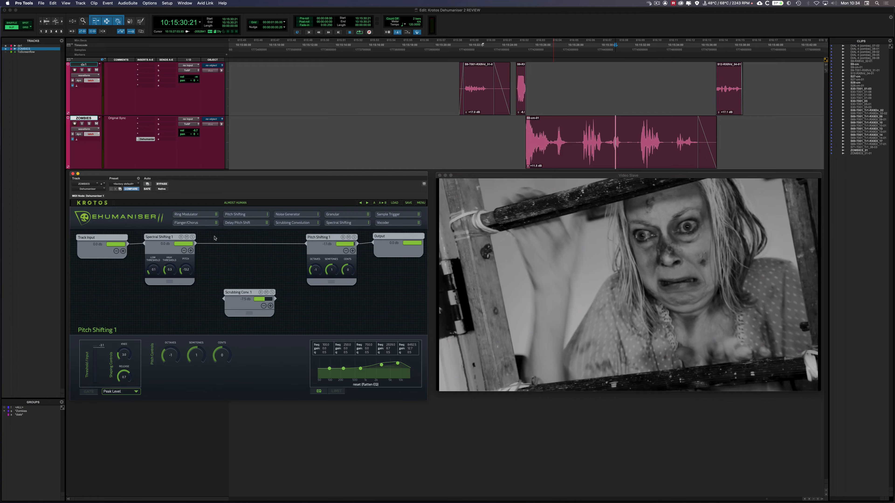
Add a second send to the Track Input and route it through Scrubbing Convolution to the Output.
left_click(123, 251)
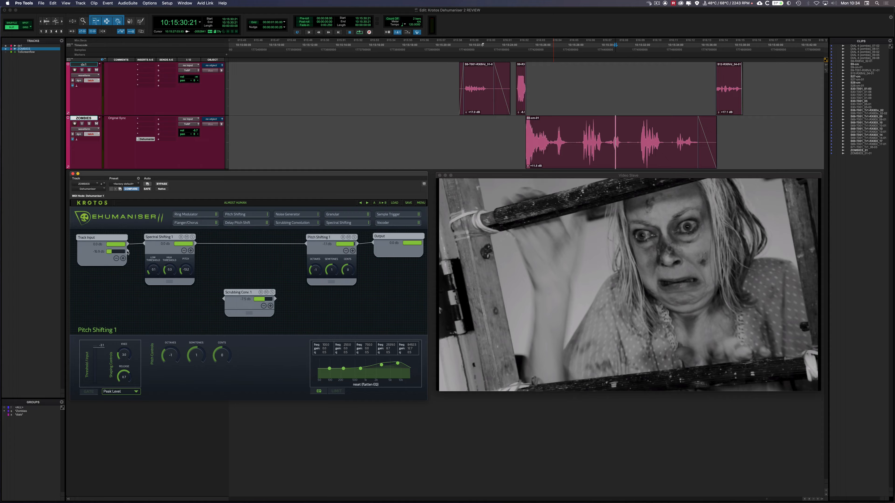
left_click_drag(127, 251, 122, 273)
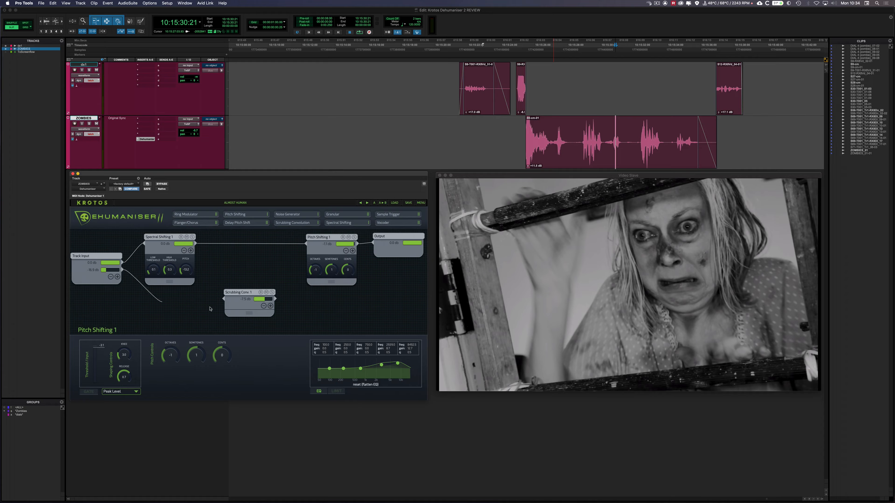
left_click_drag(210, 309, 322, 309)
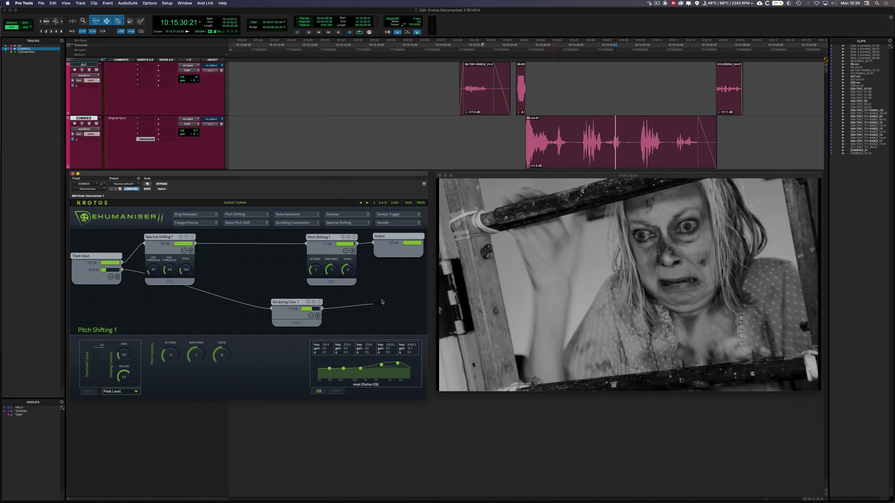
left_click_drag(382, 302, 384, 253)
Tidy the module layout in the patch and open the Scrubbing Convolution module's settings.
left_click_drag(329, 238, 280, 235)
left_click_drag(289, 304, 242, 306)
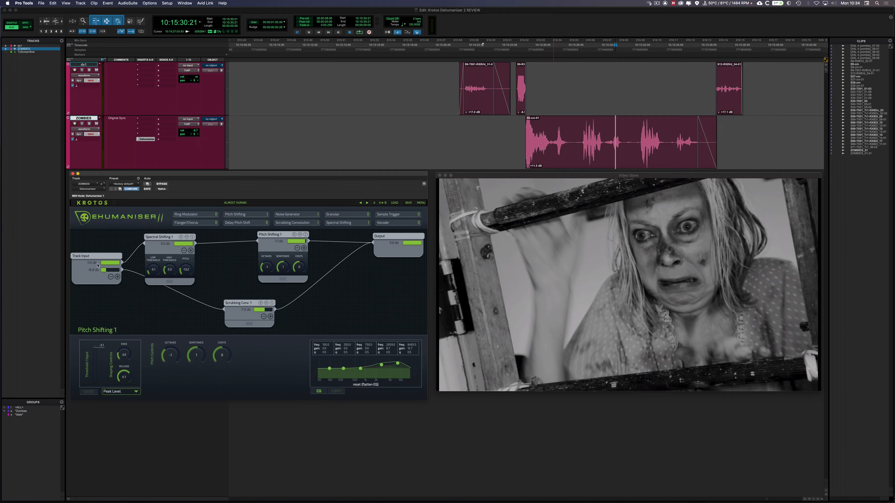
left_click_drag(98, 256, 102, 278)
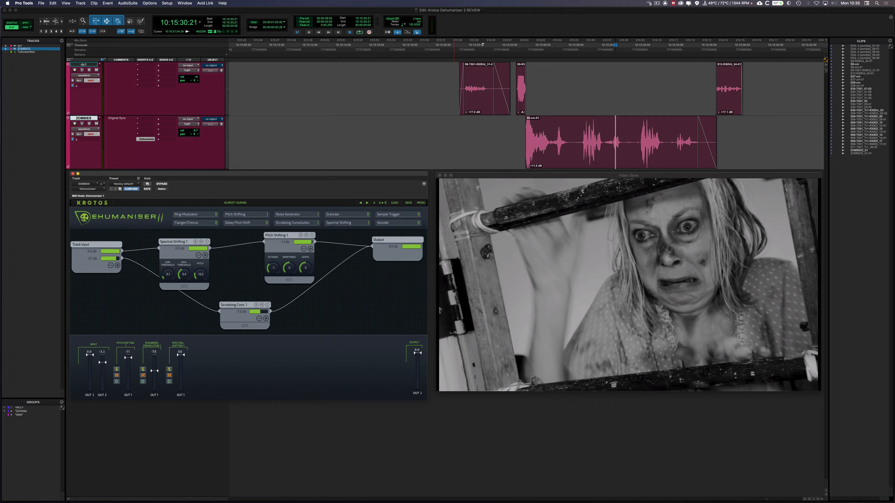
left_click(244, 305)
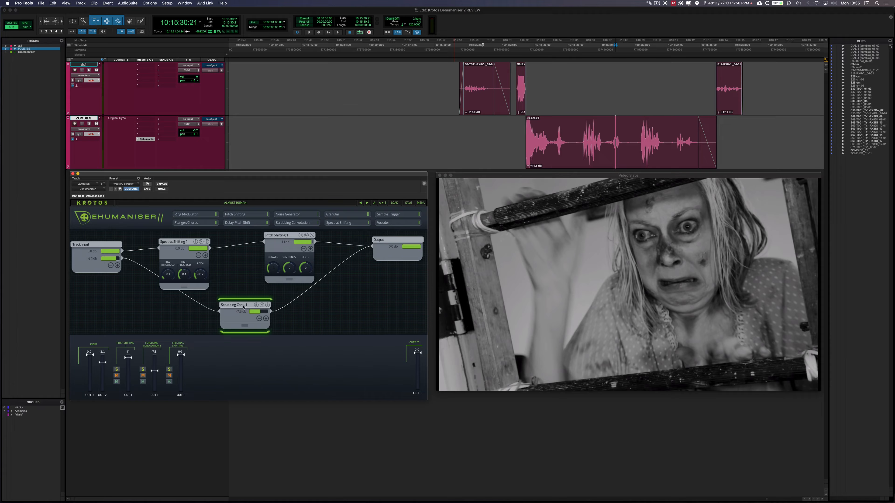
left_click_drag(244, 306, 244, 299)
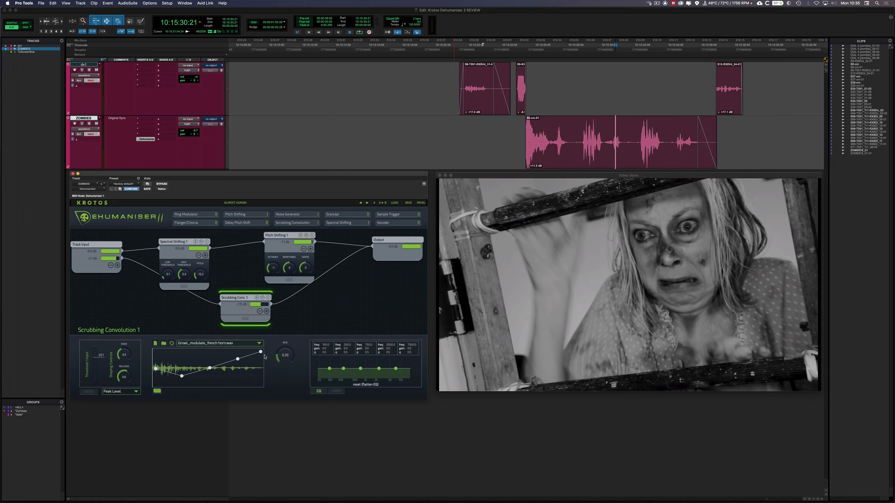
Audition the scene from several playback points to check the zombie voice through the combined pitch and convolution patch.
left_click(480, 130)
key("space")
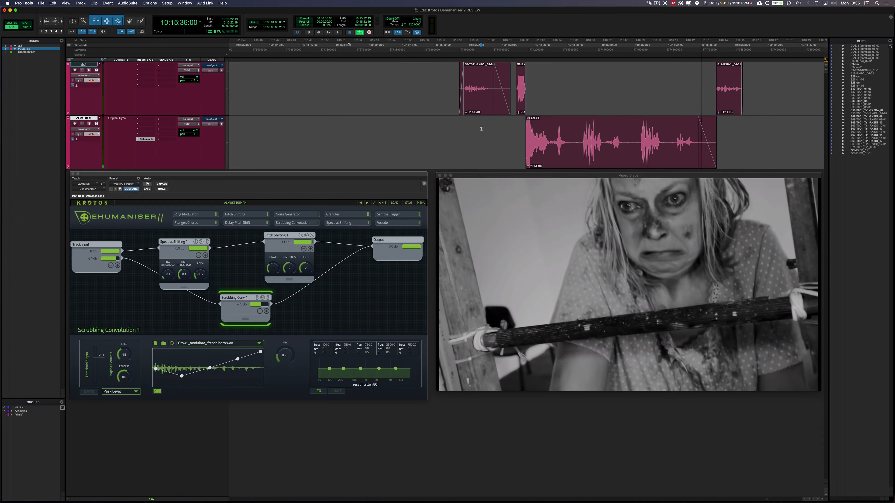
key("space")
left_click(521, 136)
key("space")
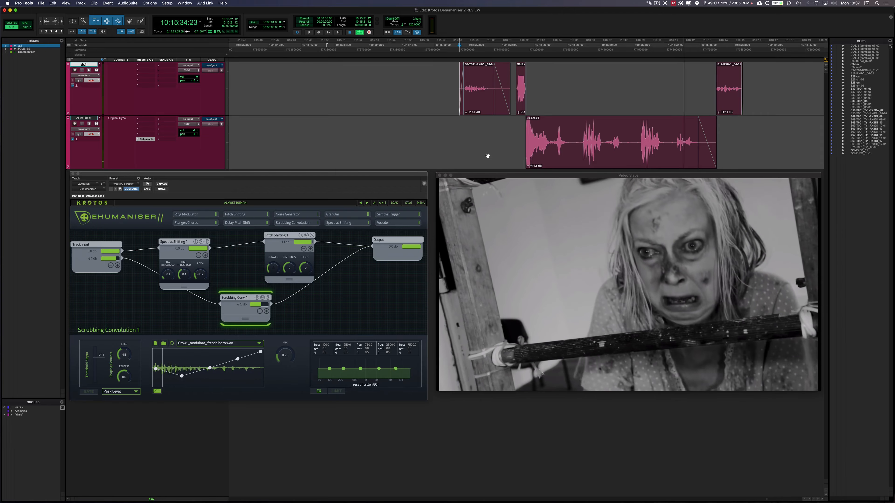
left_click(651, 128)
key("space")
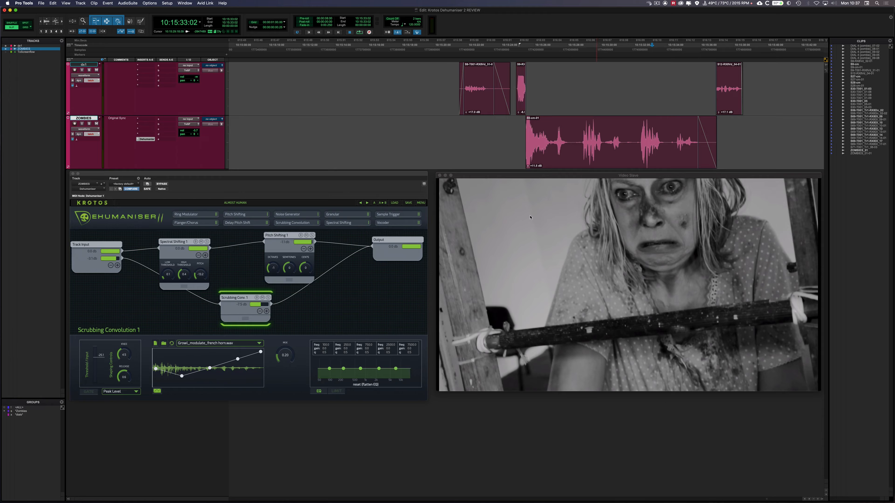
Open the Output module's settings and adjust its dry/wet mix, lowering it to about 0.25, while auditioning the scene.
left_click(388, 241)
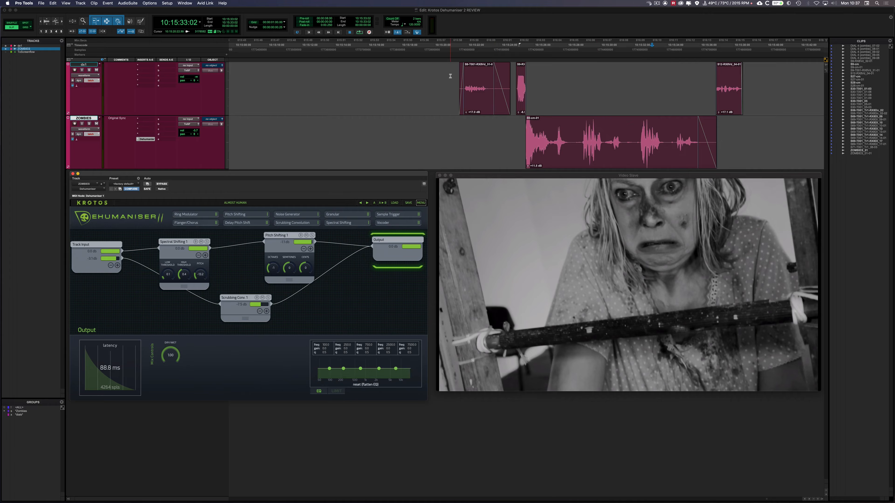
left_click(459, 76)
key("space")
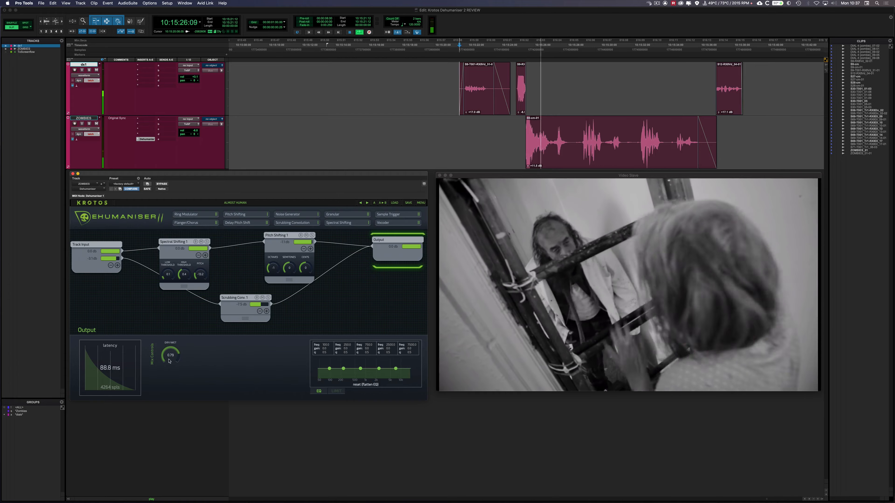
left_click_drag(168, 361, 163, 390)
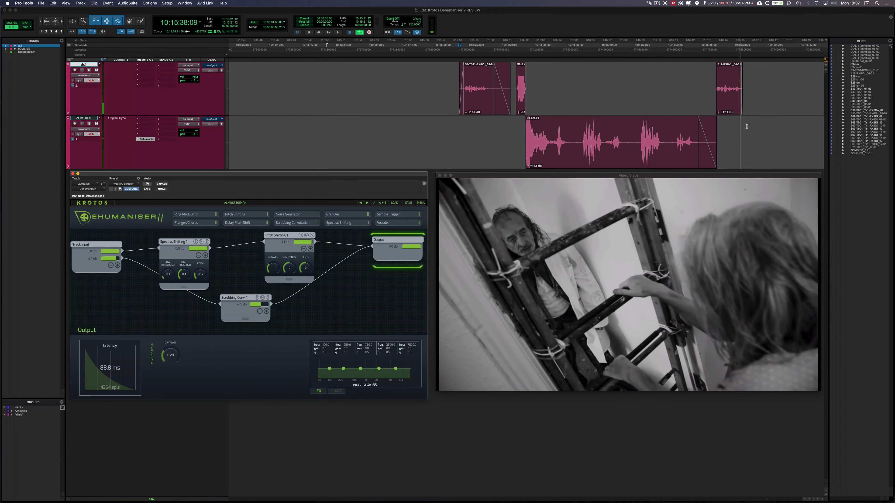
key("space")
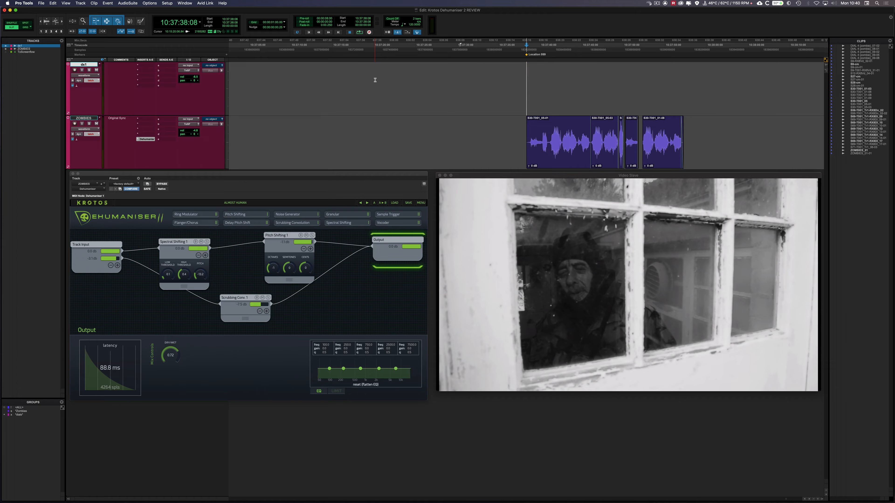
Audition the next scene's zombie clips with the effect bypassed and load the Angry Beast preset from Growls And Roars.
key("space")
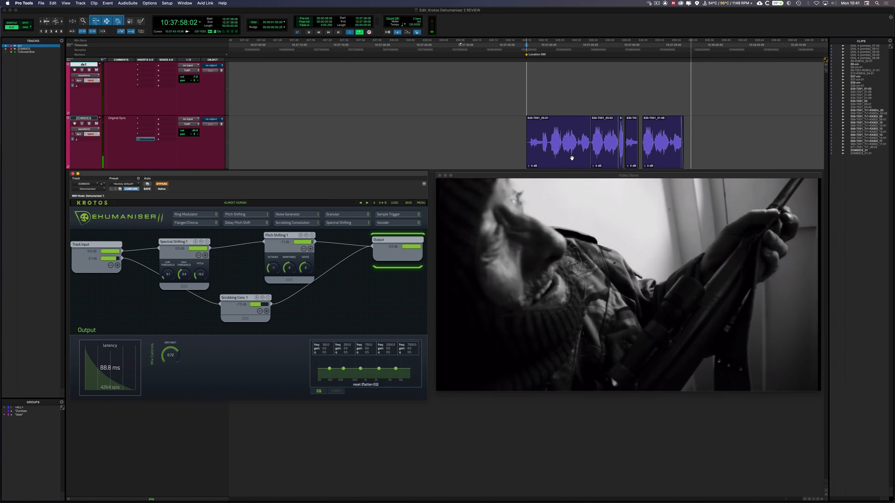
key("space")
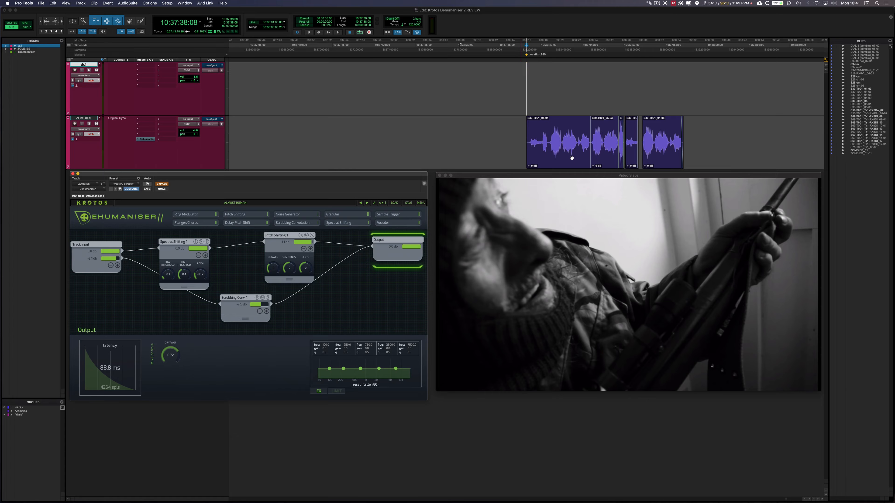
left_click(394, 203)
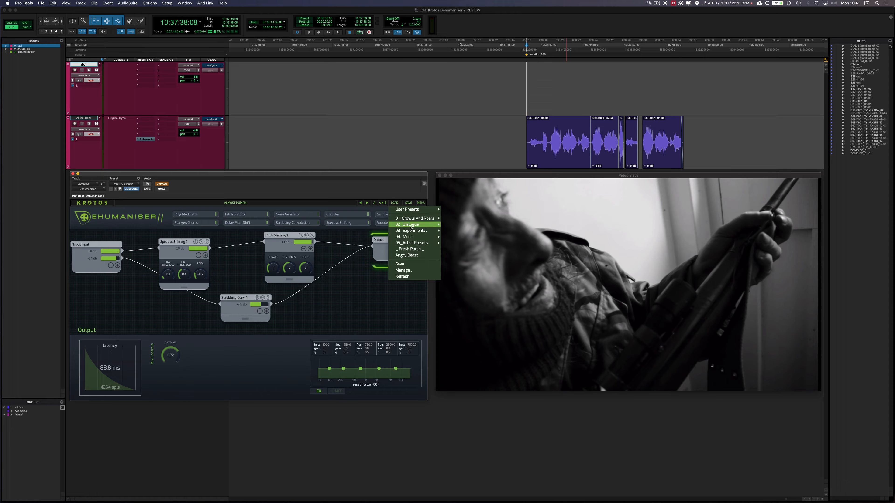
mouse_move(409, 225)
mouse_move(455, 219)
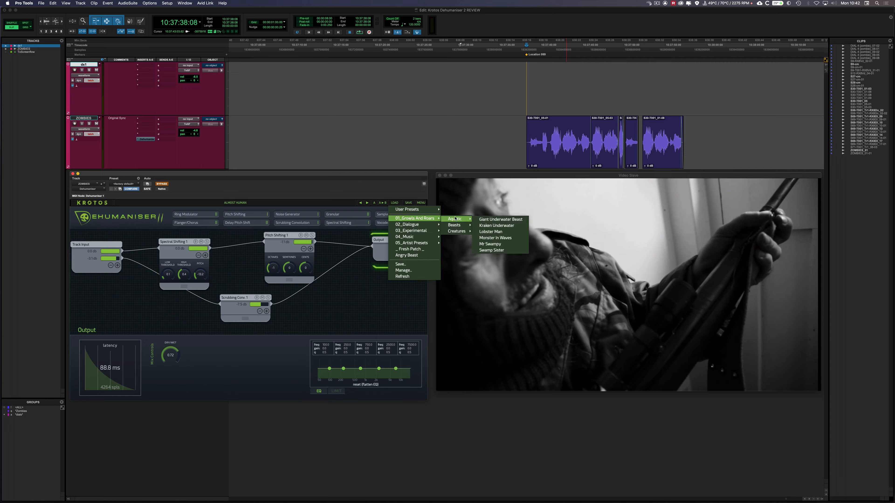
left_click(489, 225)
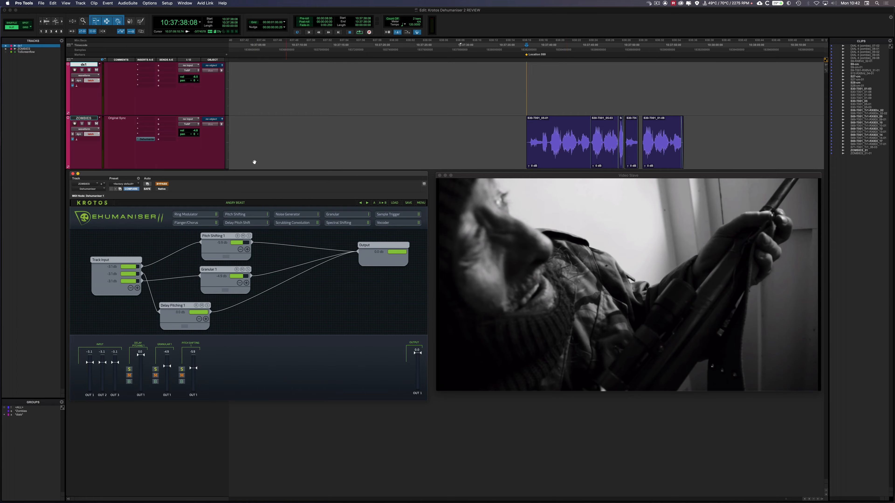
Open the Output module's settings and audition the zombie clips through the Angry Beast patch with the effect active.
left_click(392, 245)
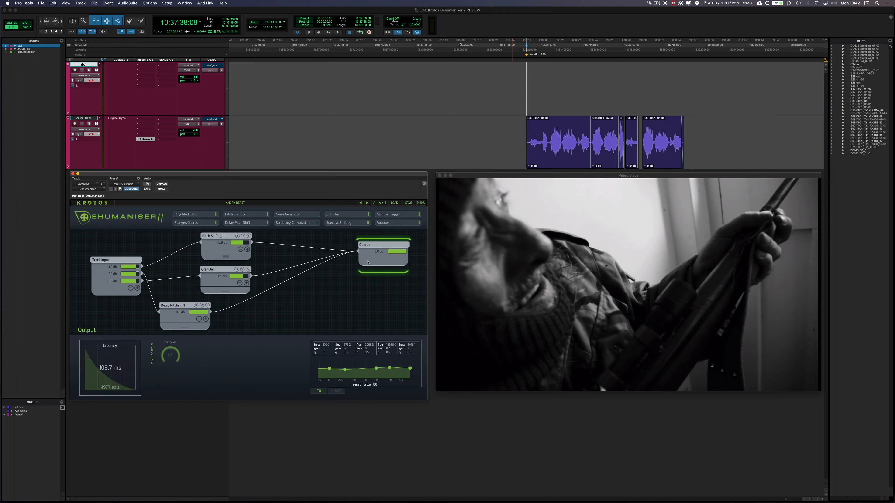
left_click(524, 136)
key("space")
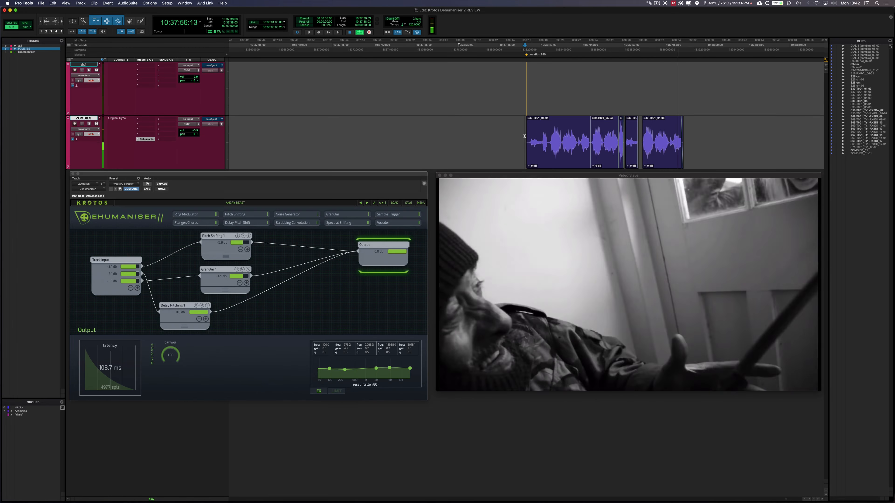
key("space")
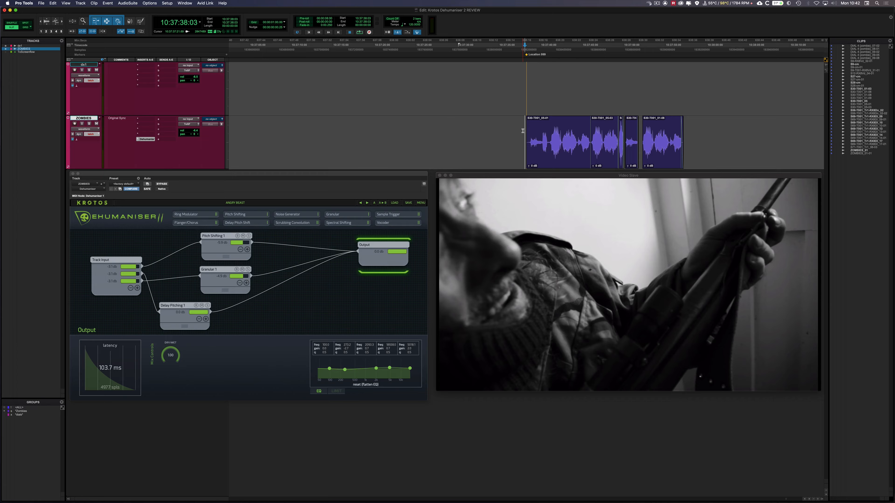
Lower the Angry Beast patch's output dry/wet mix while auditioning the zombie clips.
key("space")
left_click_drag(172, 353, 155, 360)
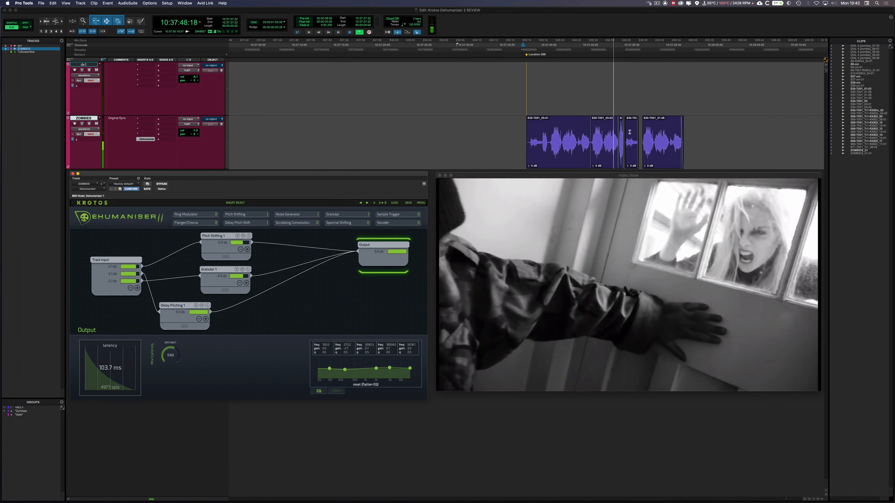
key("space")
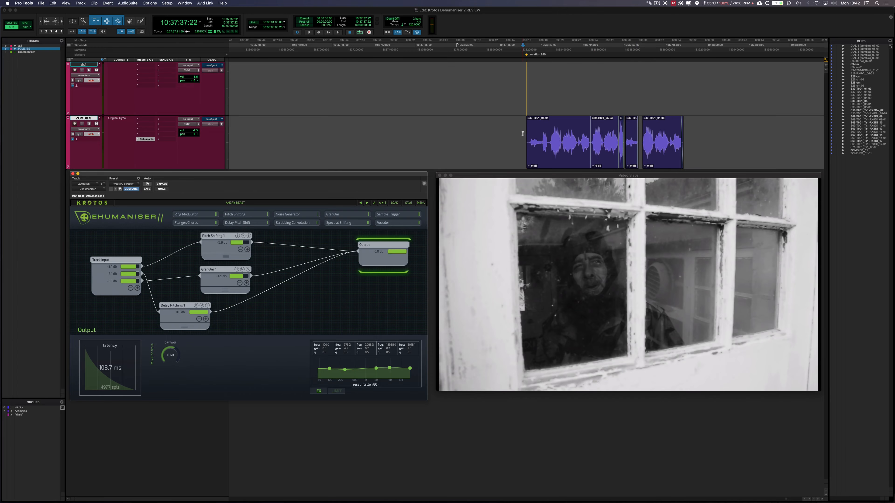
Open the Pitch Shifting module's settings, raise its upper EQ bands and adjust its semitones while the zombie clips play.
left_click(227, 257)
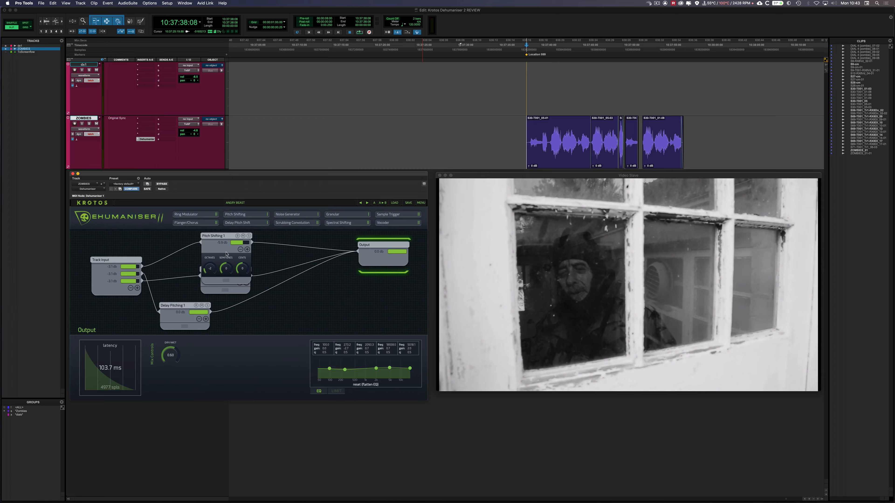
left_click(227, 254)
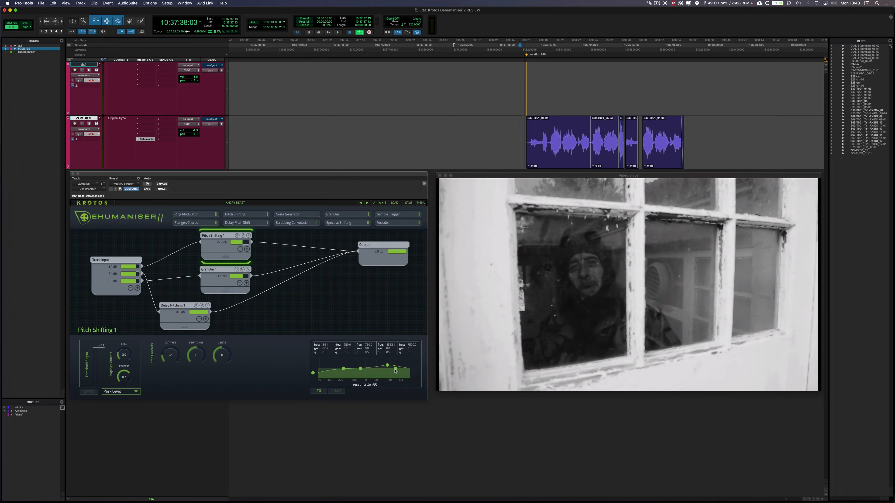
left_click_drag(396, 368, 363, 366)
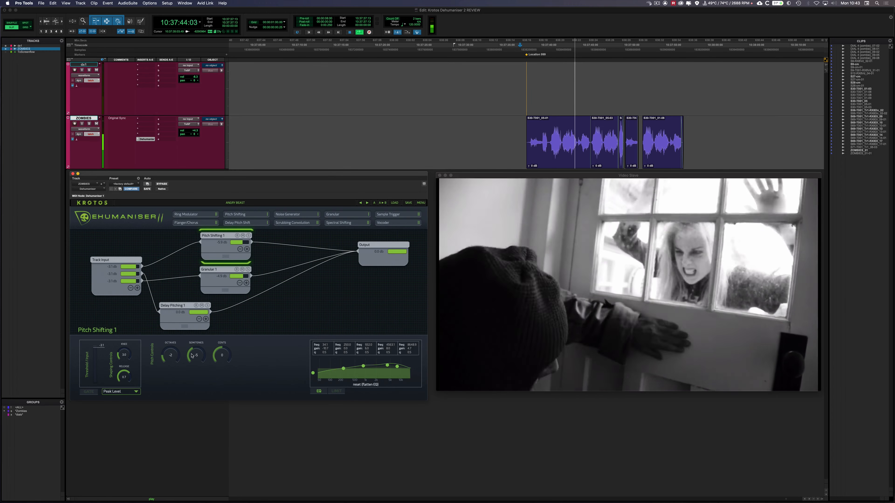
left_click_drag(193, 353, 193, 353)
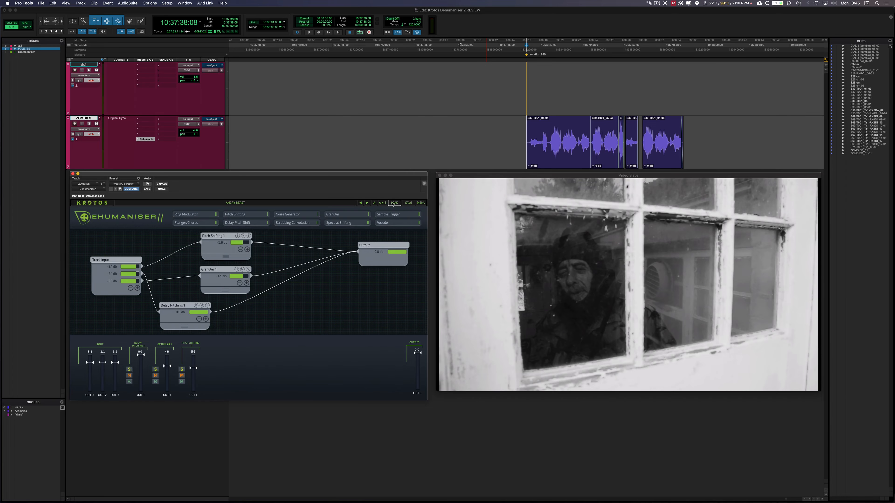
Load the Creepy Beast preset and set the Output module's dry/wet mix to 1.00 while auditioning the zombie clips.
left_click(393, 203)
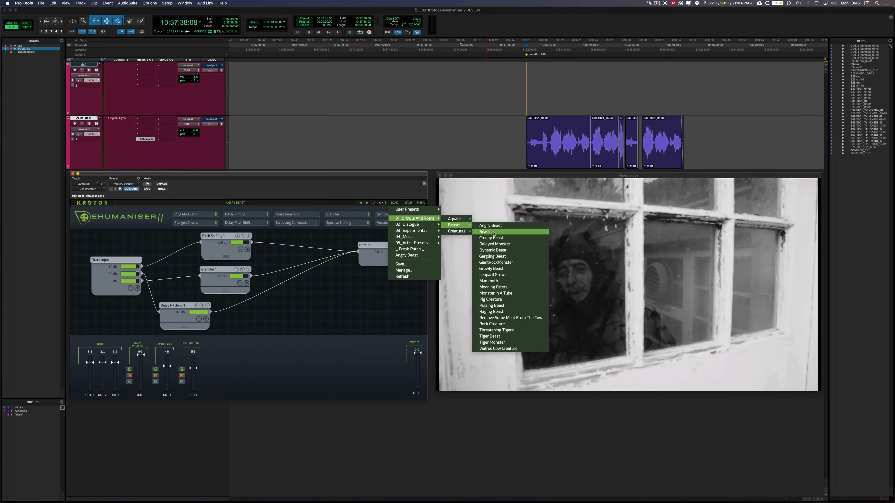
left_click(496, 239)
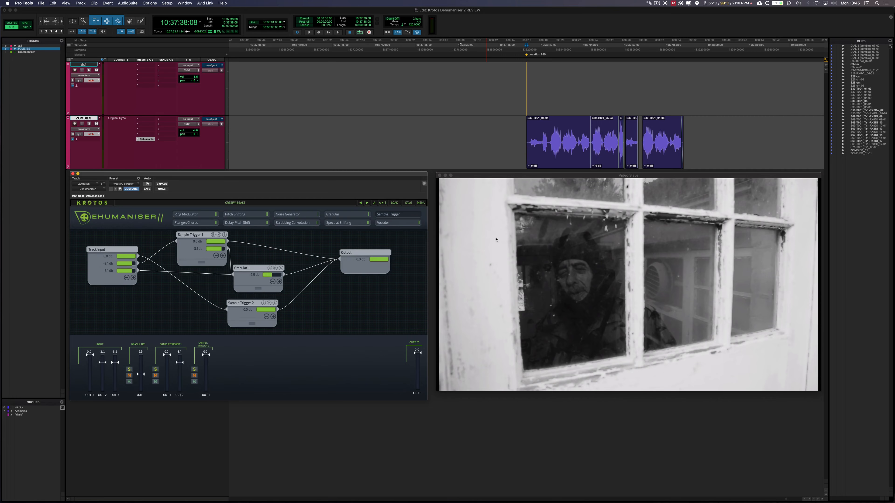
left_click(357, 256)
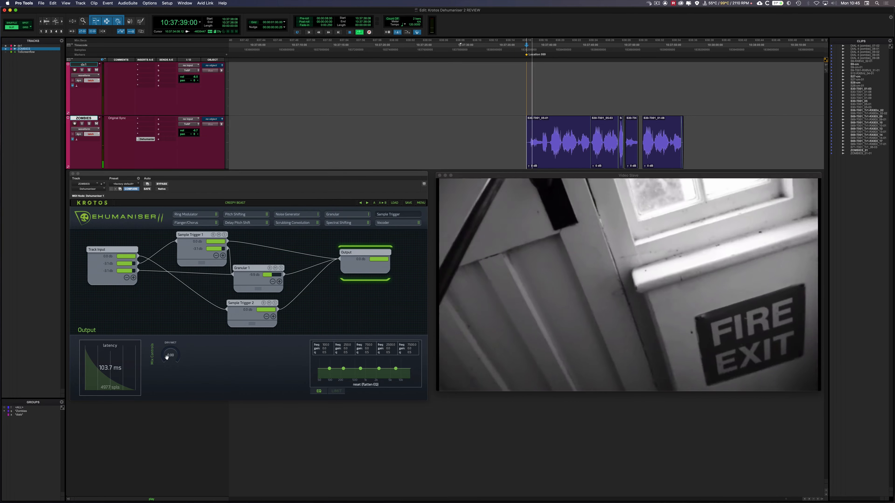
left_click_drag(164, 358, 180, 299)
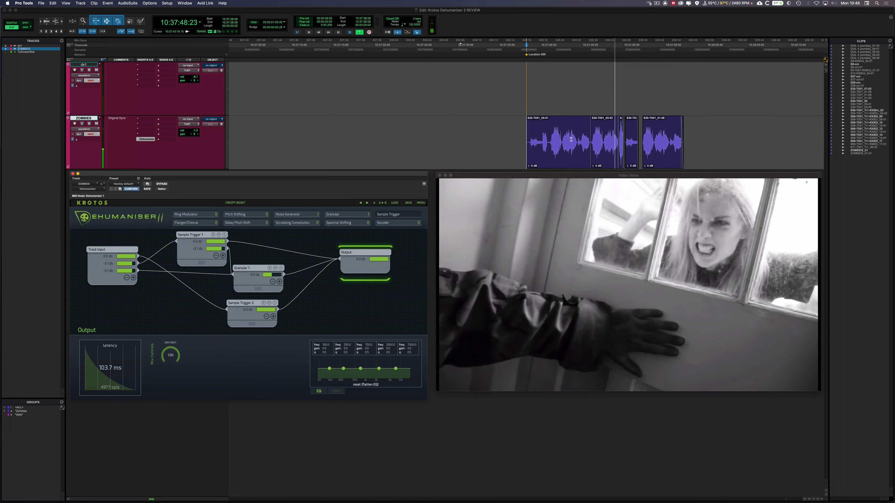
key("space")
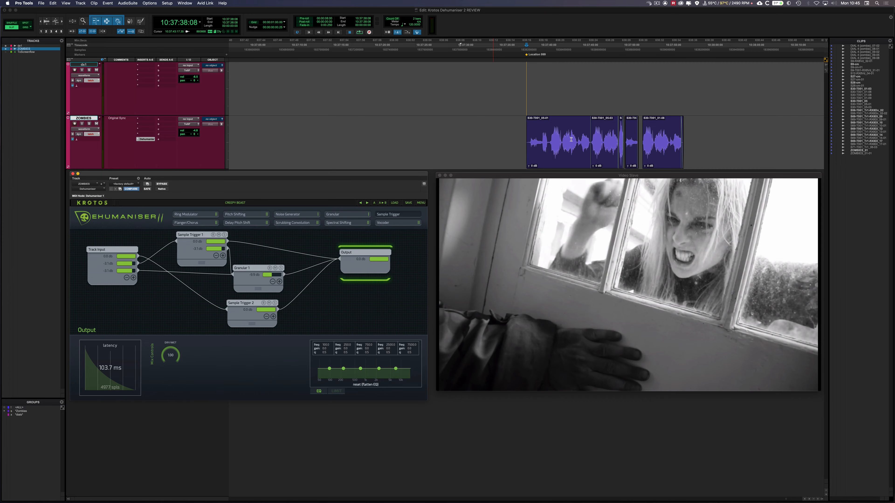
Shift the Sample Trigger 2 module slightly in the patch and audition the zombie clips with its settings open.
left_click_drag(246, 306, 231, 303)
left_click(234, 300)
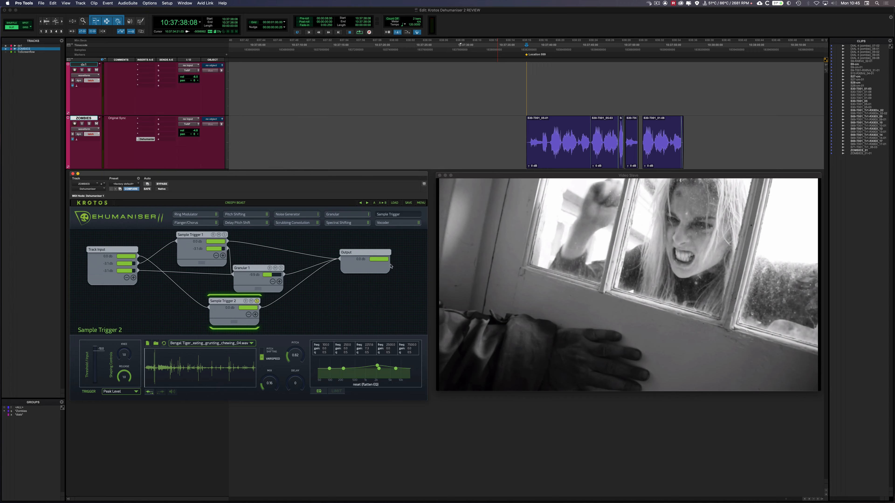
left_click(545, 134)
key("space")
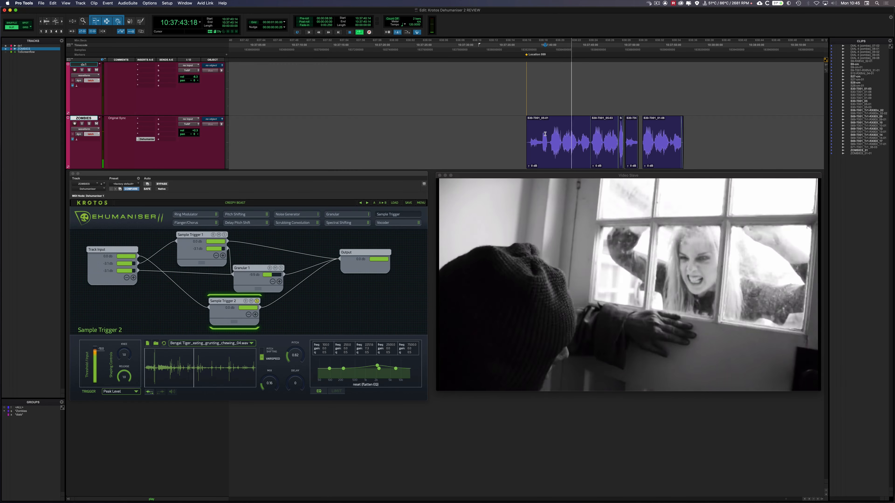
key("space")
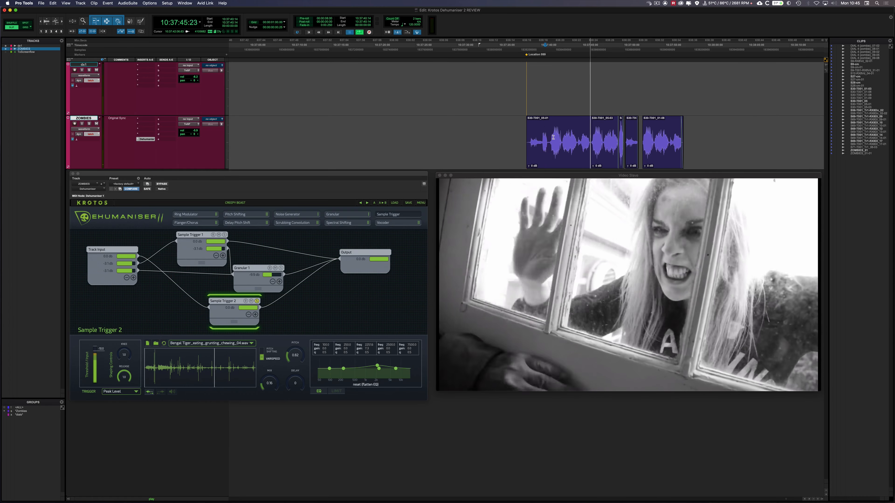
left_click(537, 133)
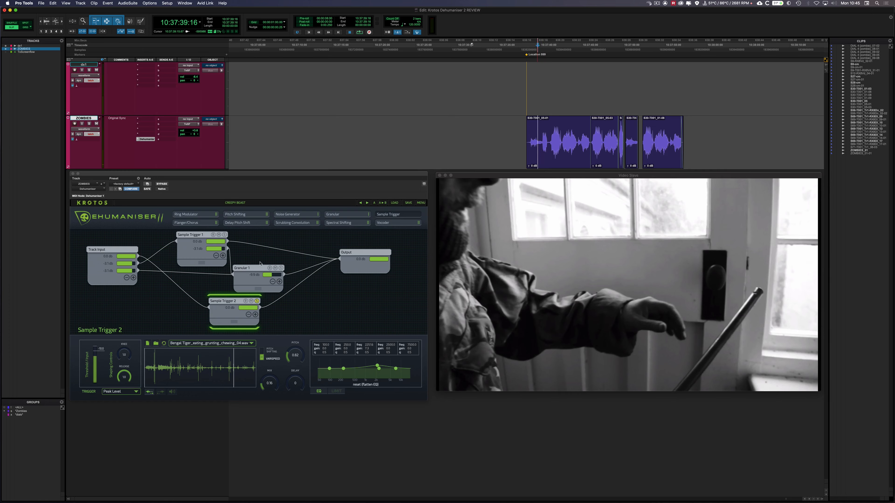
Replace Sample Trigger 2's sample with Pig_Vocal_01.wav and audition it on the zombie clips.
left_click(251, 343)
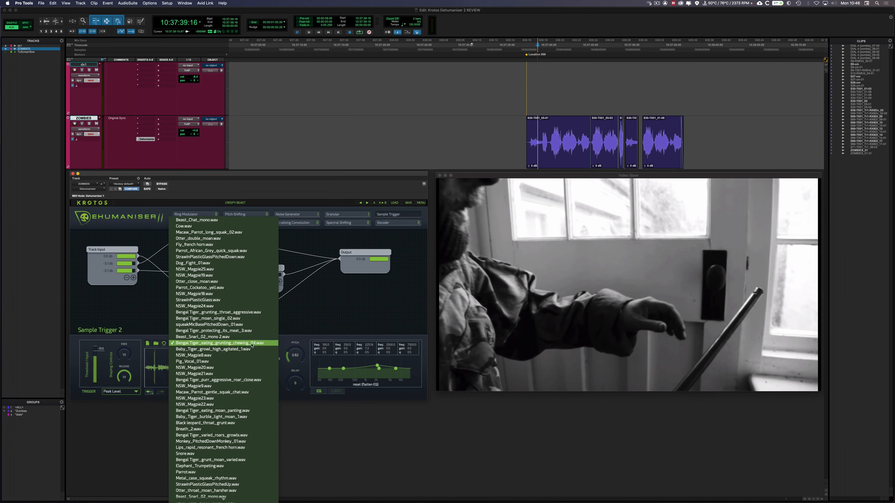
left_click(228, 361)
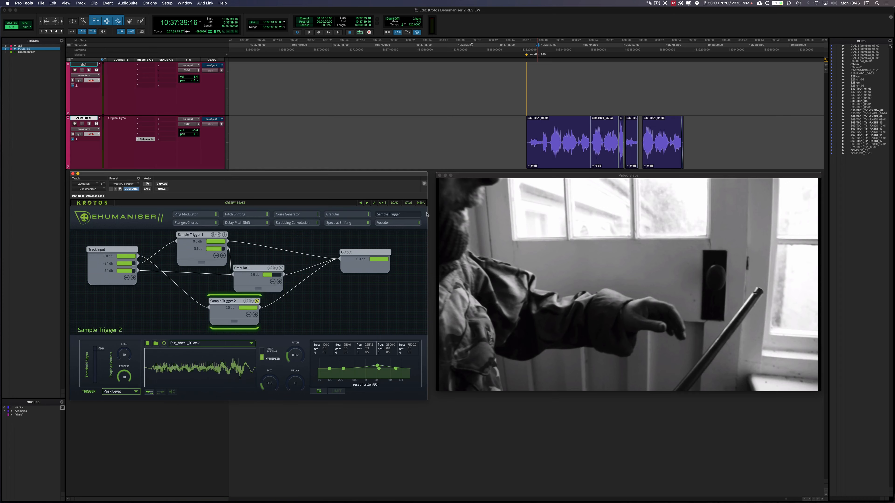
left_click(538, 130)
key("space")
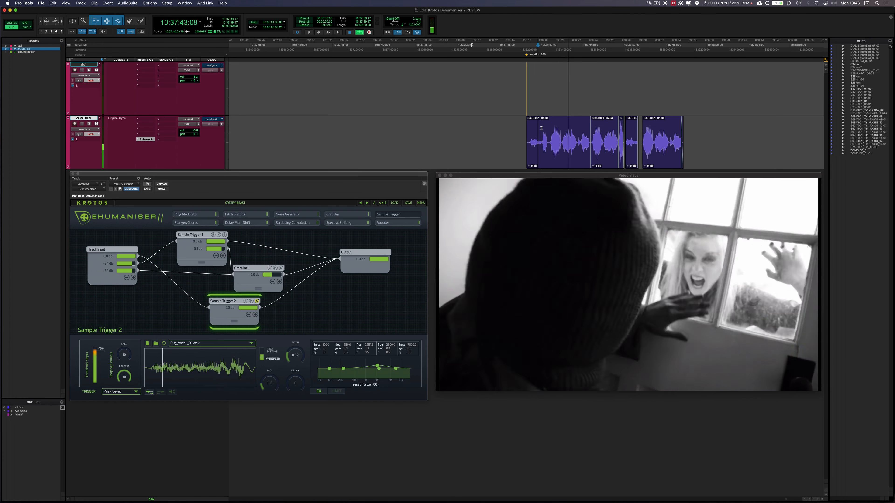
key("space")
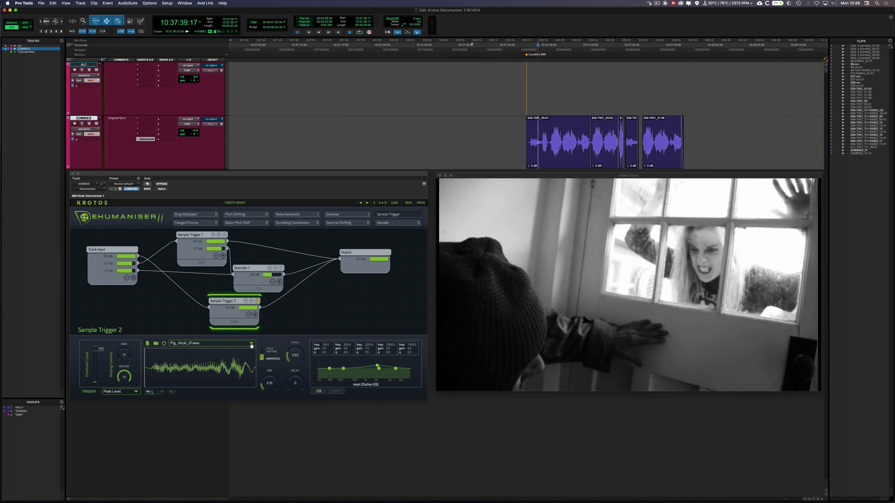
Swap Sample Trigger 2's sample for Beast_Chat_mono.wav, lower its trigger threshold and audition it on the zombie clips.
left_click(251, 344)
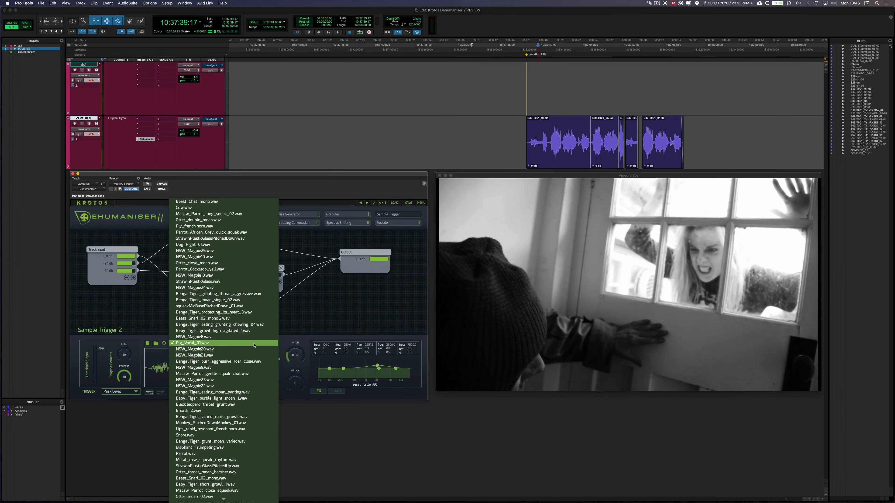
left_click(231, 203)
key("space")
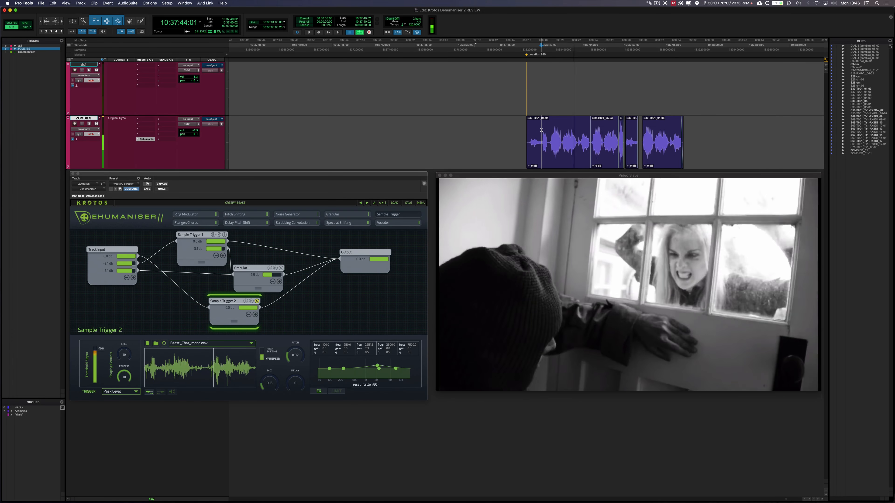
key("space")
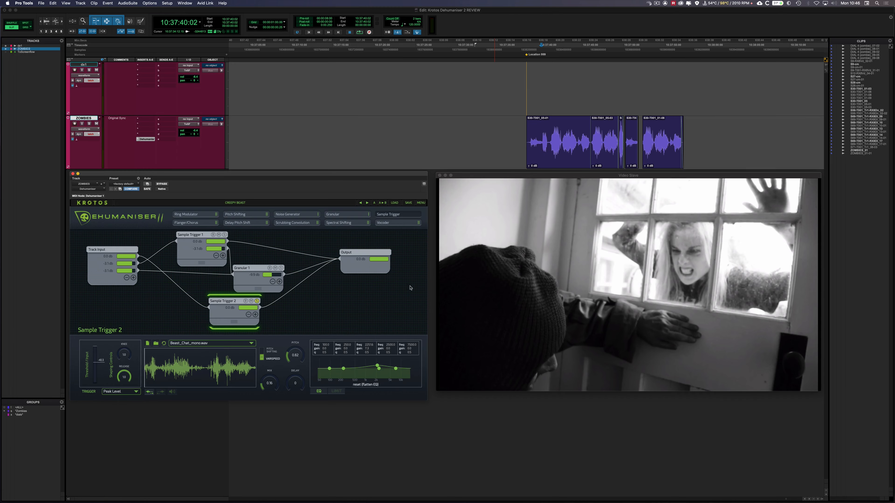
left_click(539, 130)
key("space")
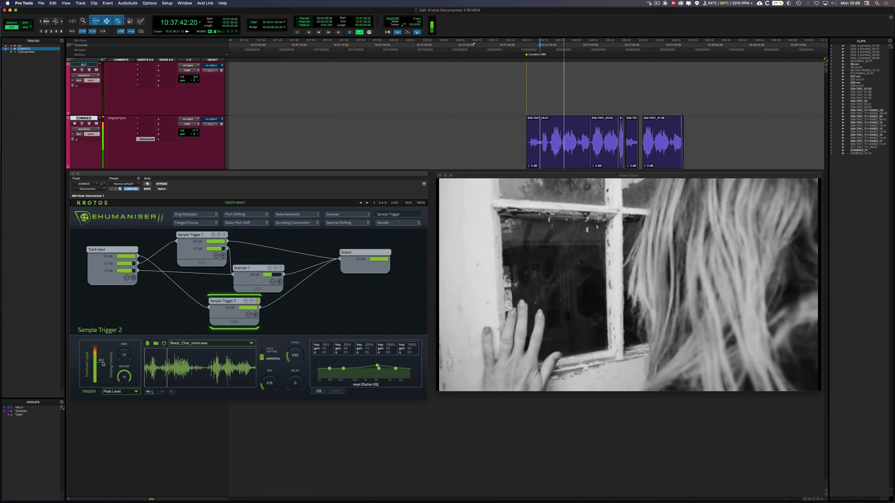
key("space")
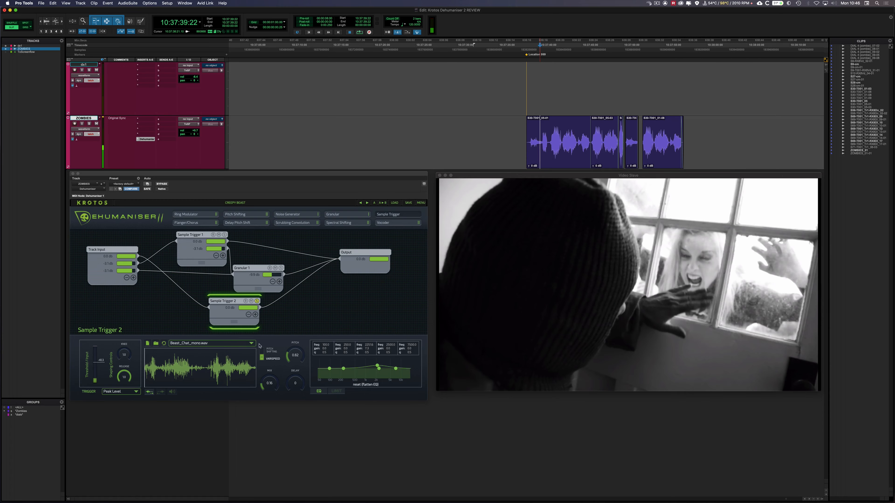
Replace Sample Trigger 2's sample with Black leopard_aggressive_throat_grunt_hiss.wav.
left_click(251, 344)
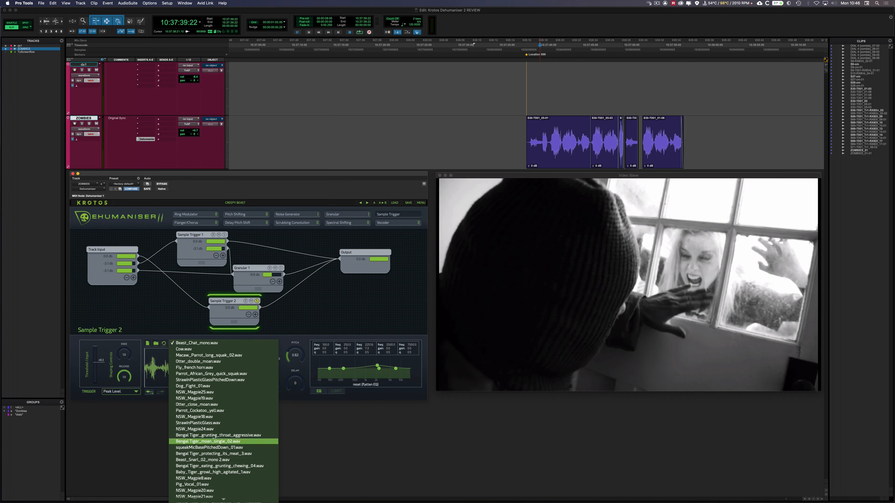
scroll(218, 438, "down", 10)
scroll(218, 444, "down", 12)
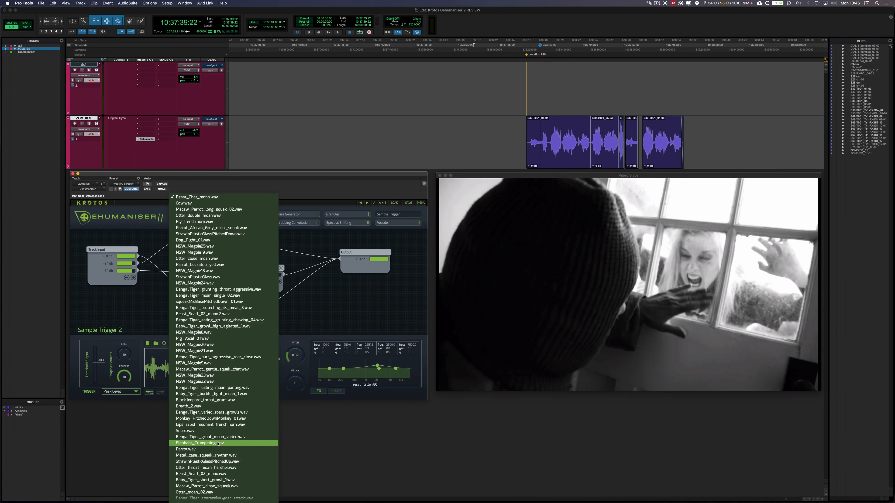
scroll(219, 458, "down", 11)
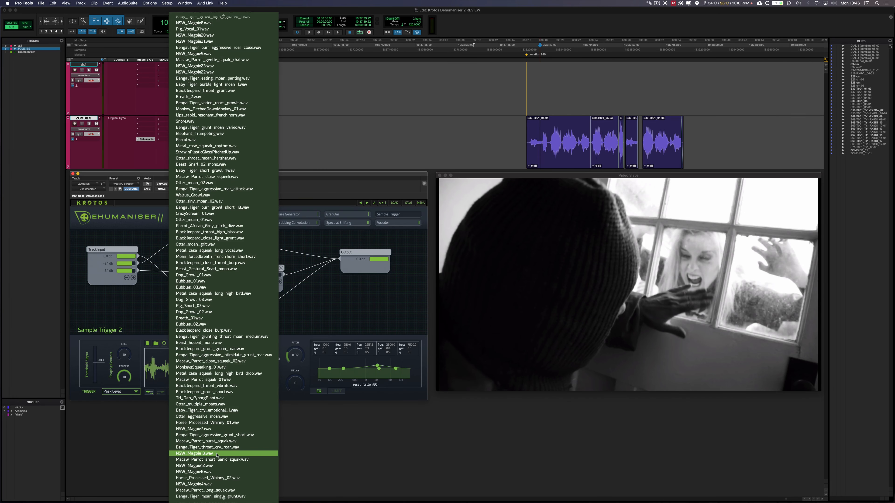
scroll(218, 452, "down", 6)
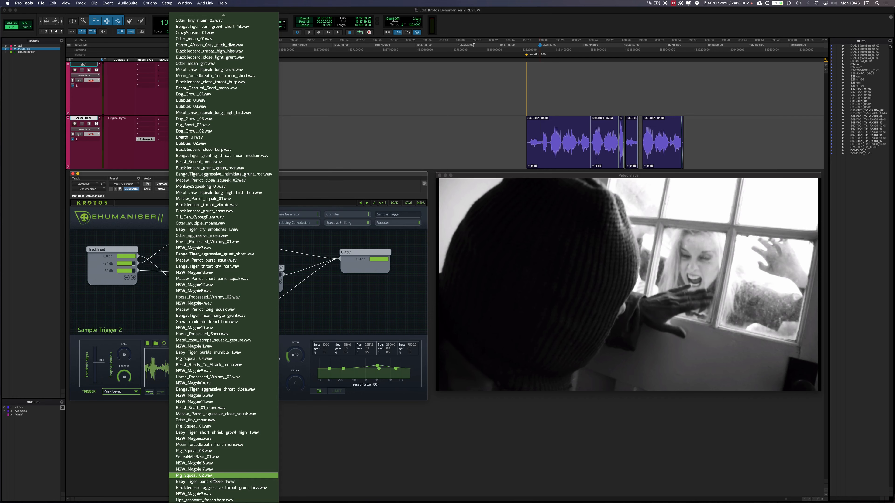
left_click(215, 487)
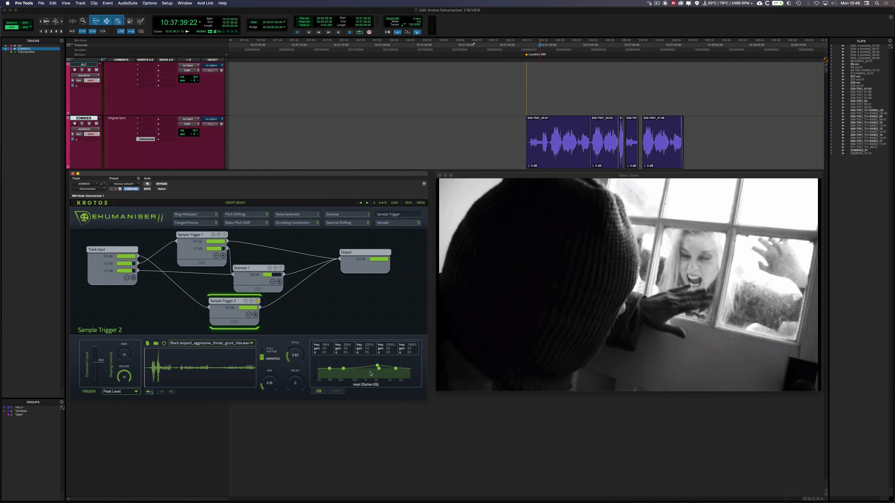
Play the zombie clips while lowering Sample Trigger 2's mix to 0.08 and reducing its output level.
key("space")
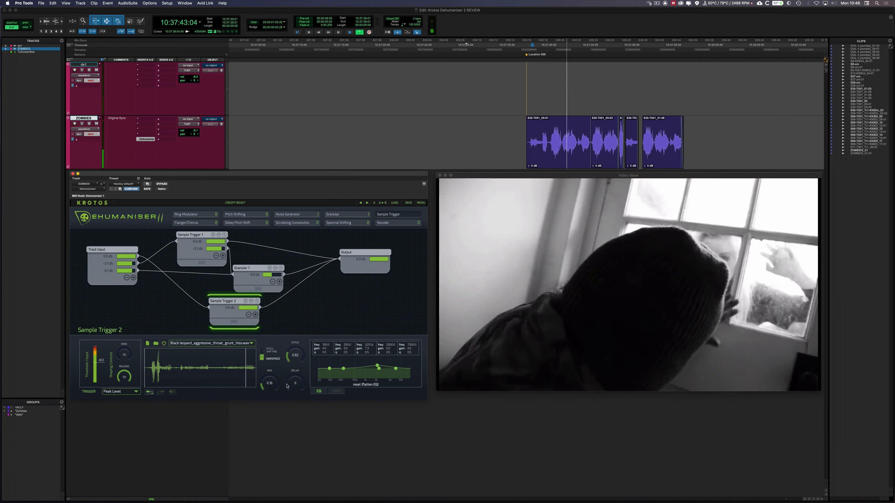
left_click_drag(266, 382, 265, 386)
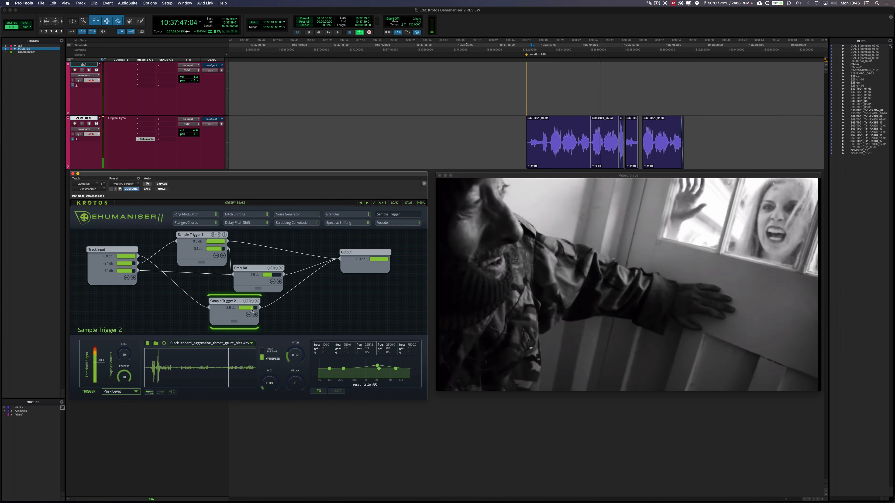
left_click_drag(253, 311, 249, 309)
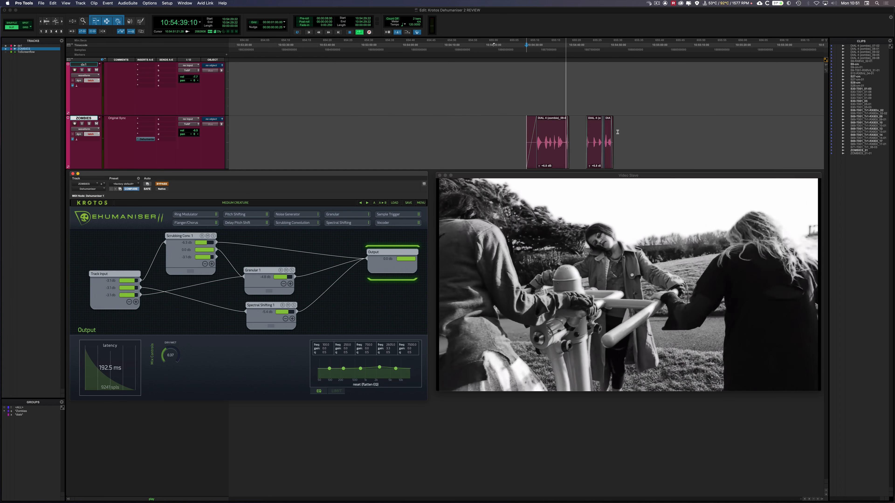
Stop the playground scene's playback, load the Pulsing Beast preset from the Beasts category and place the playhead just before the zombie clips.
key("space")
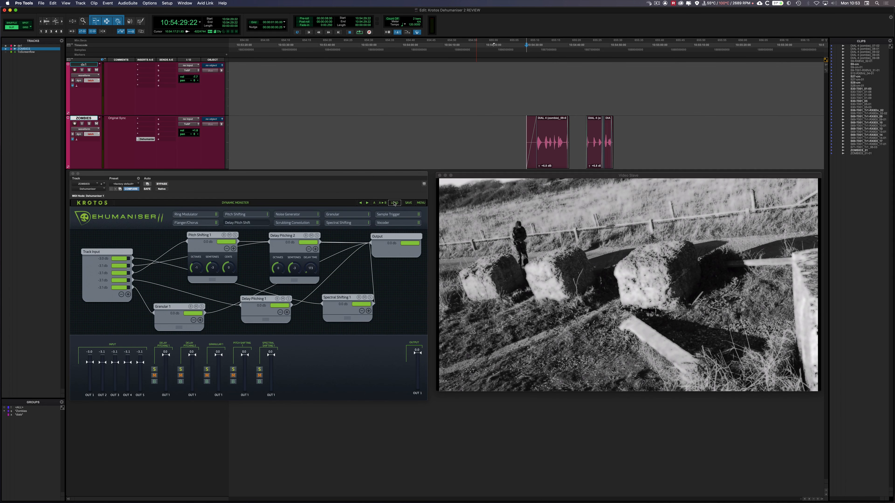
left_click(394, 202)
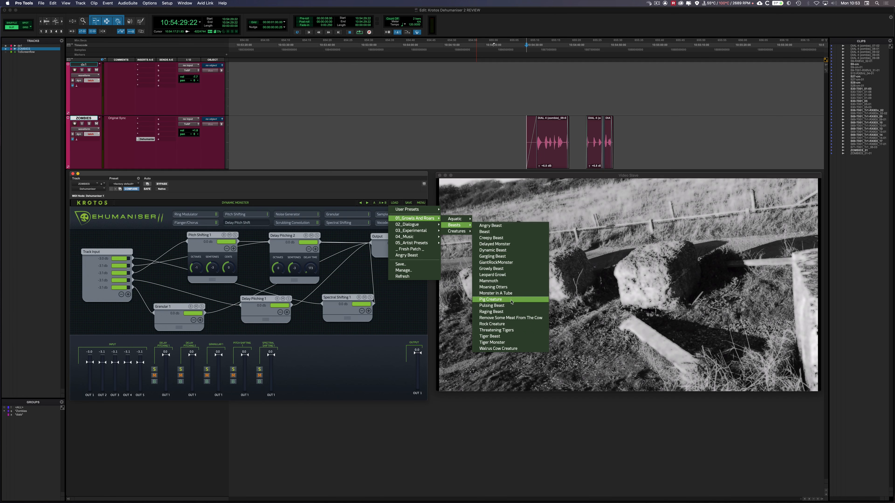
left_click(511, 305)
left_click(518, 127)
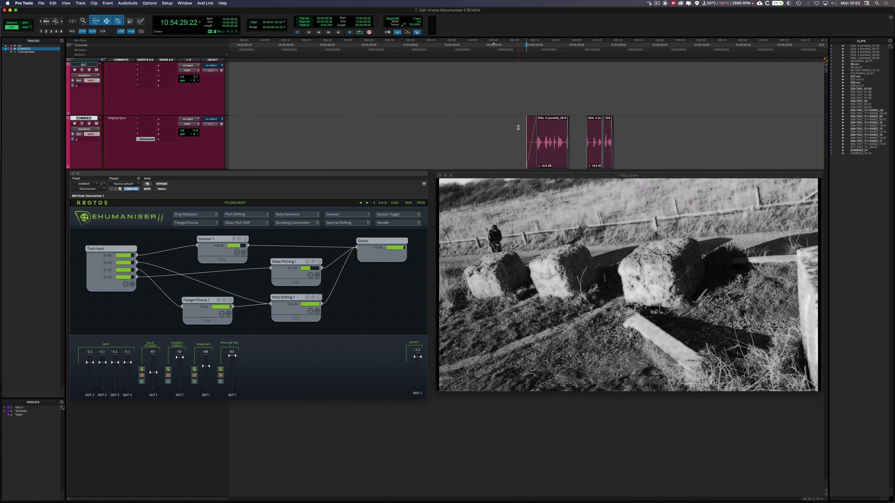